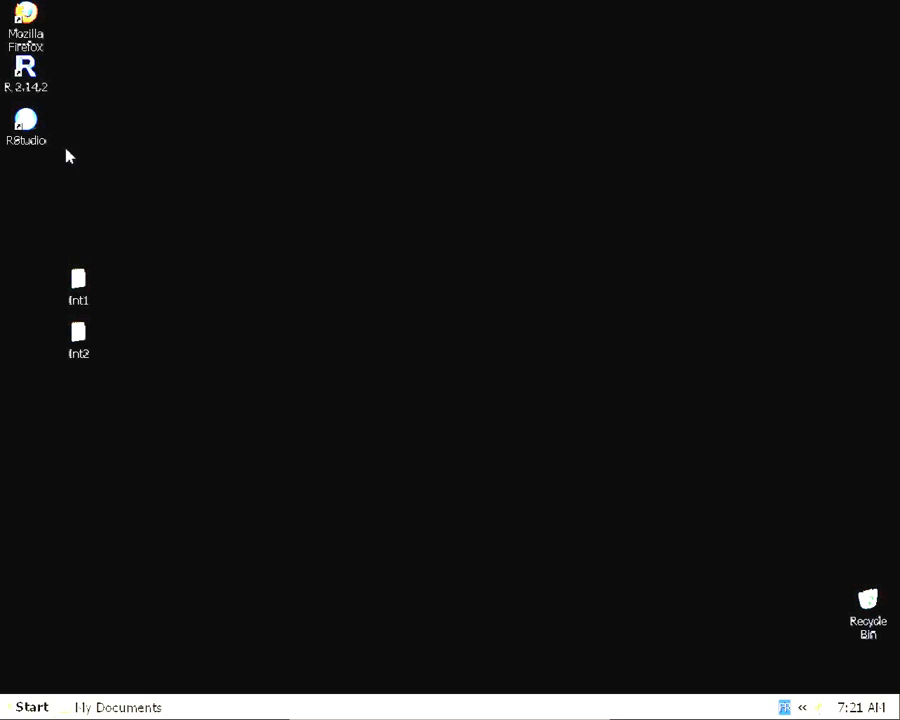
Launch RStudio and load the RQDA package, bringing its RQDA project window to the front.
click(38, 137)
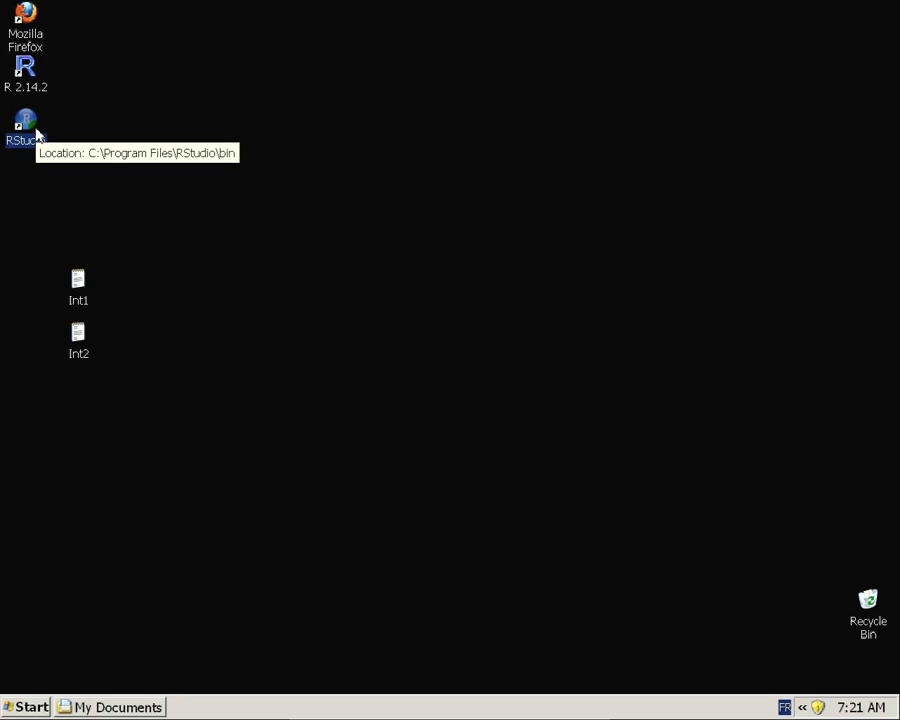
double_click(36, 132)
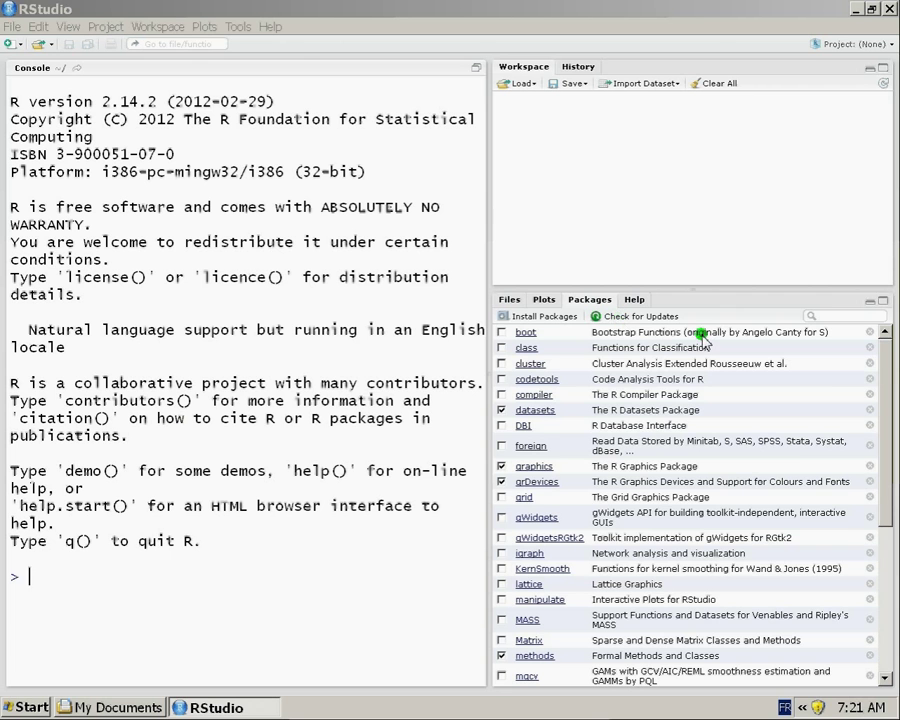
drag(886, 370, 880, 575)
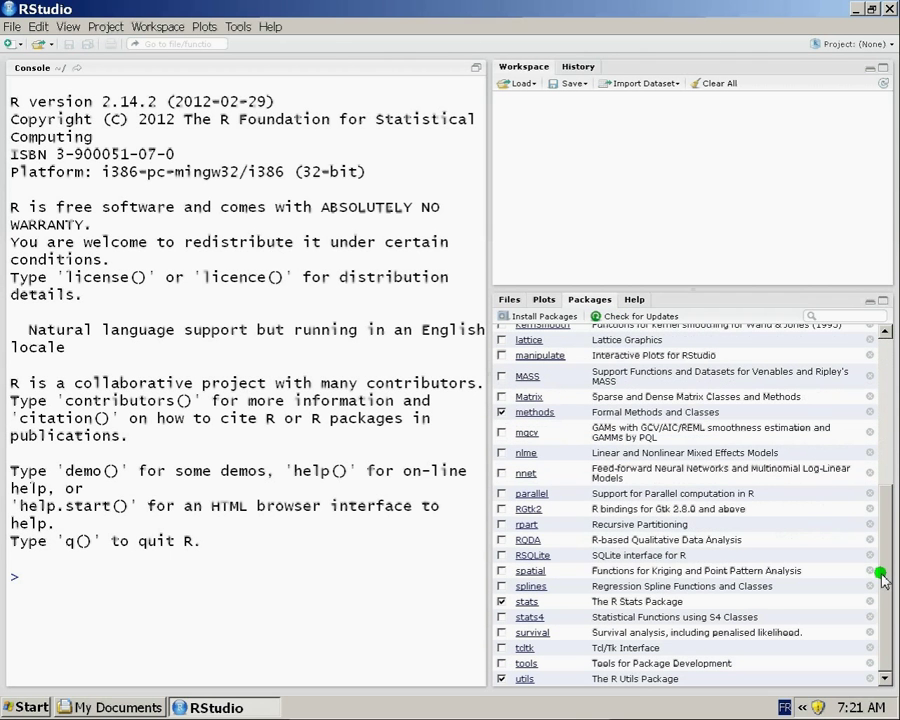
click(501, 540)
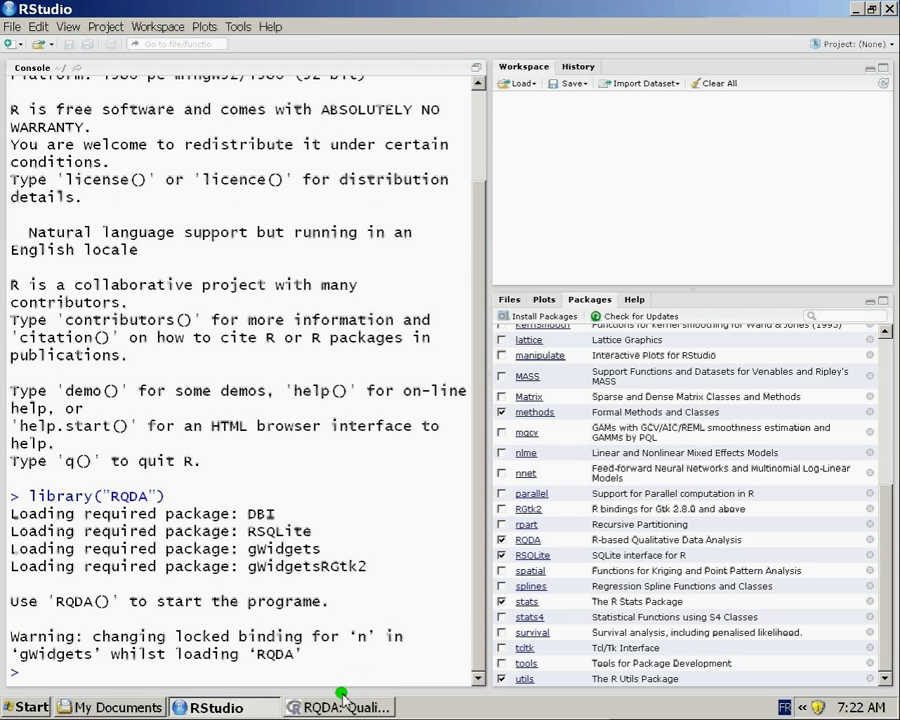
click(340, 707)
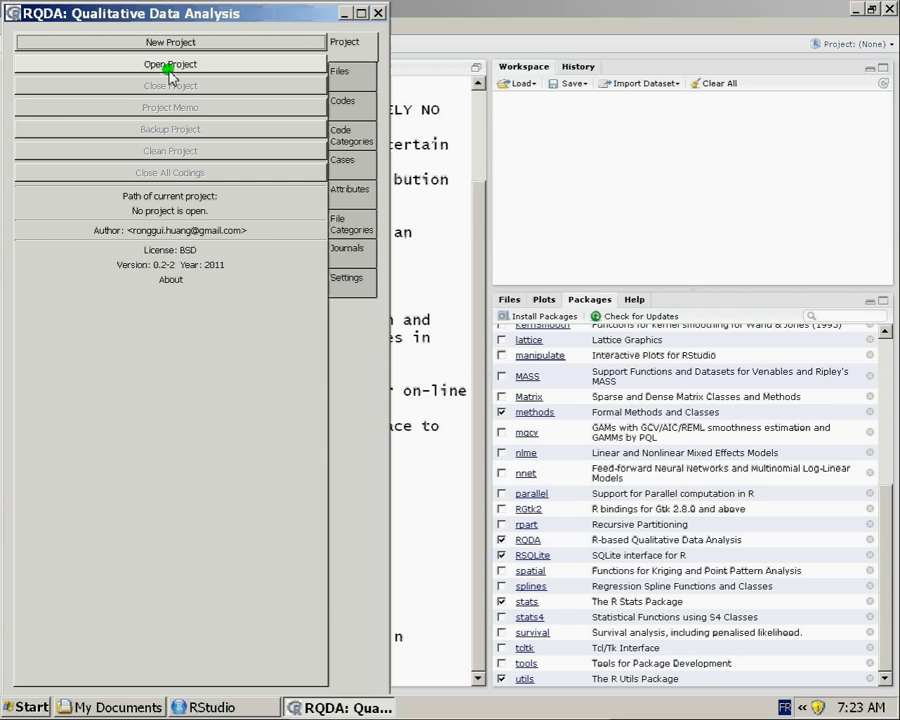
Create a new RQDA project named ResauxSociaux, saved in the My Documents folder.
click(170, 42)
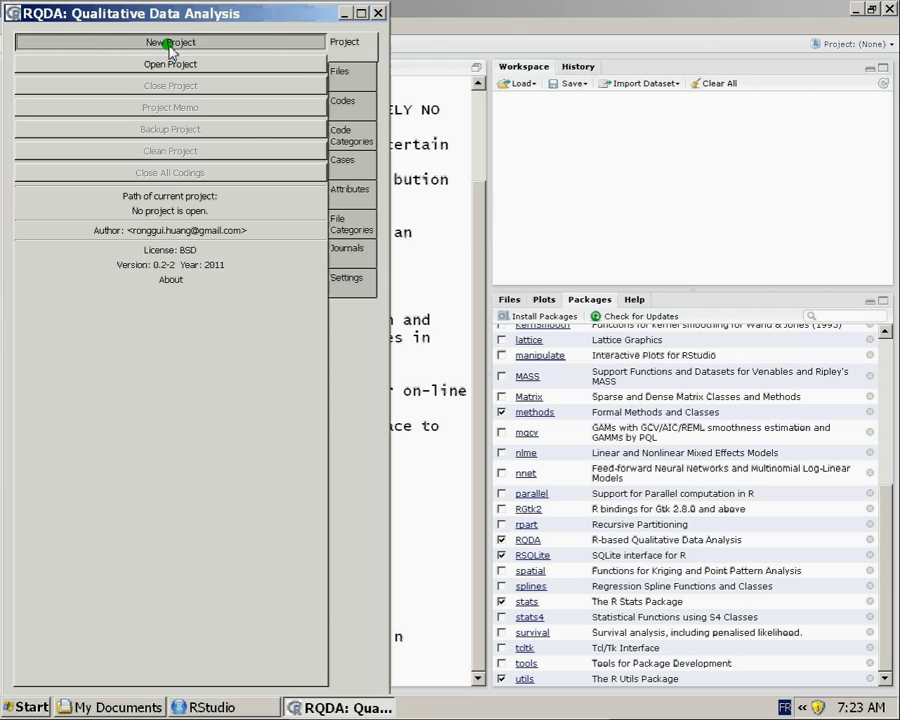
drag(170, 46, 499, 197)
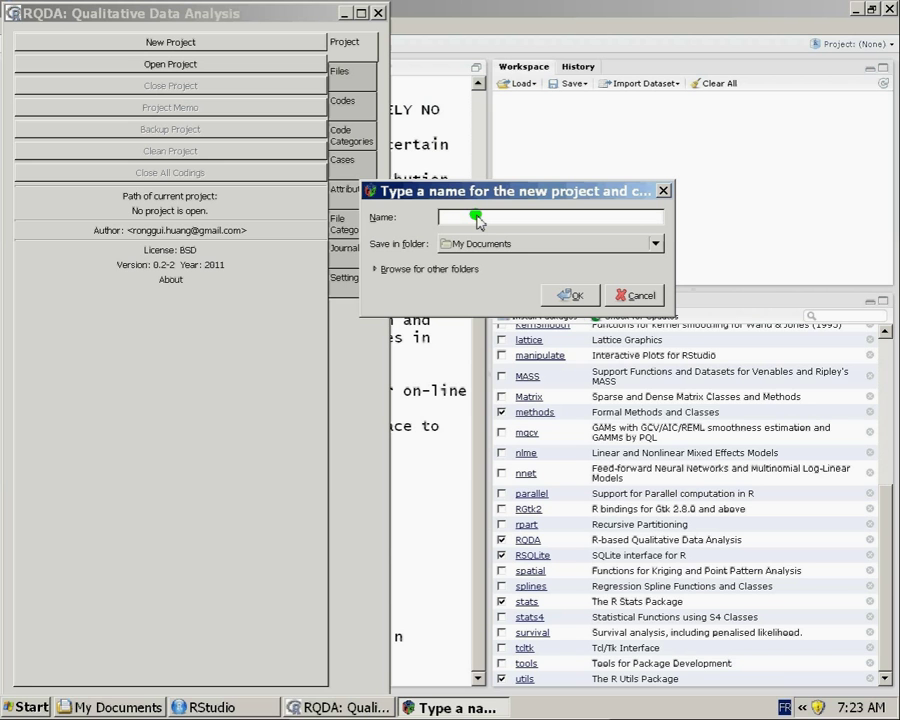
text(ResauxSociaux)
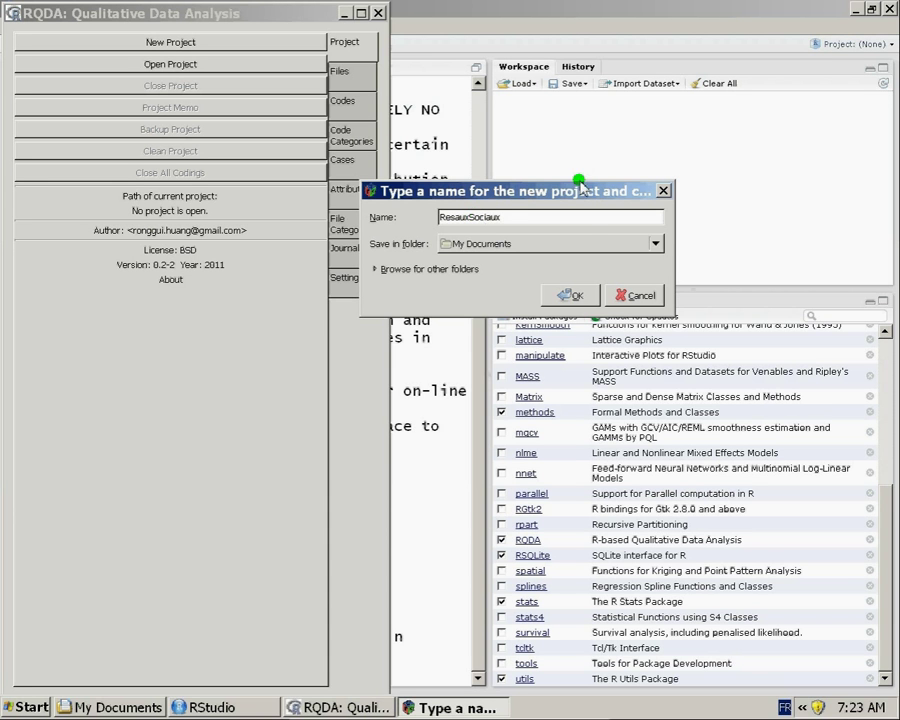
click(596, 248)
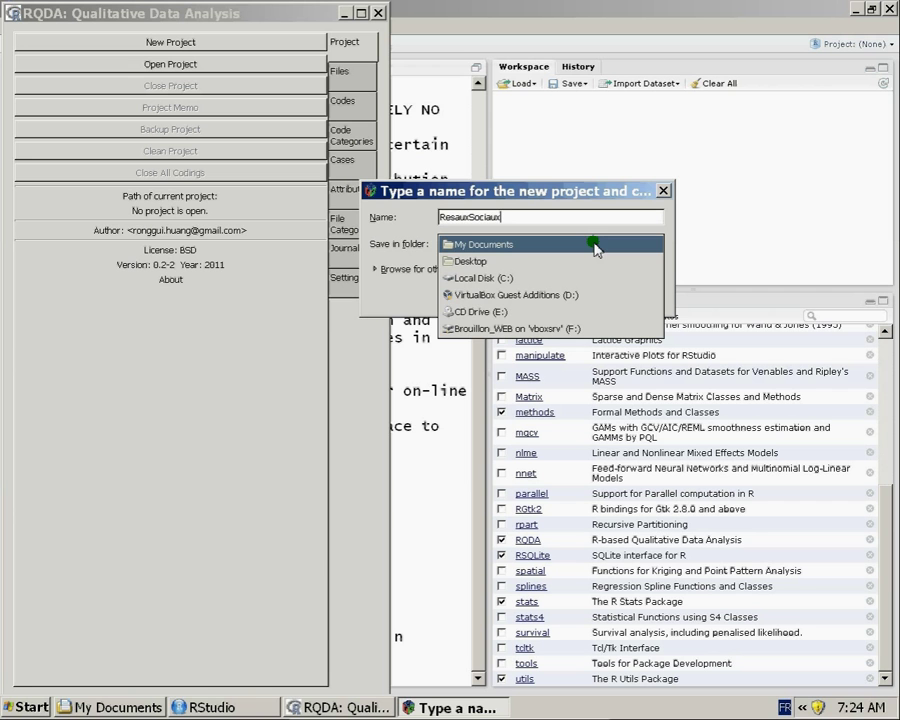
click(506, 245)
click(507, 249)
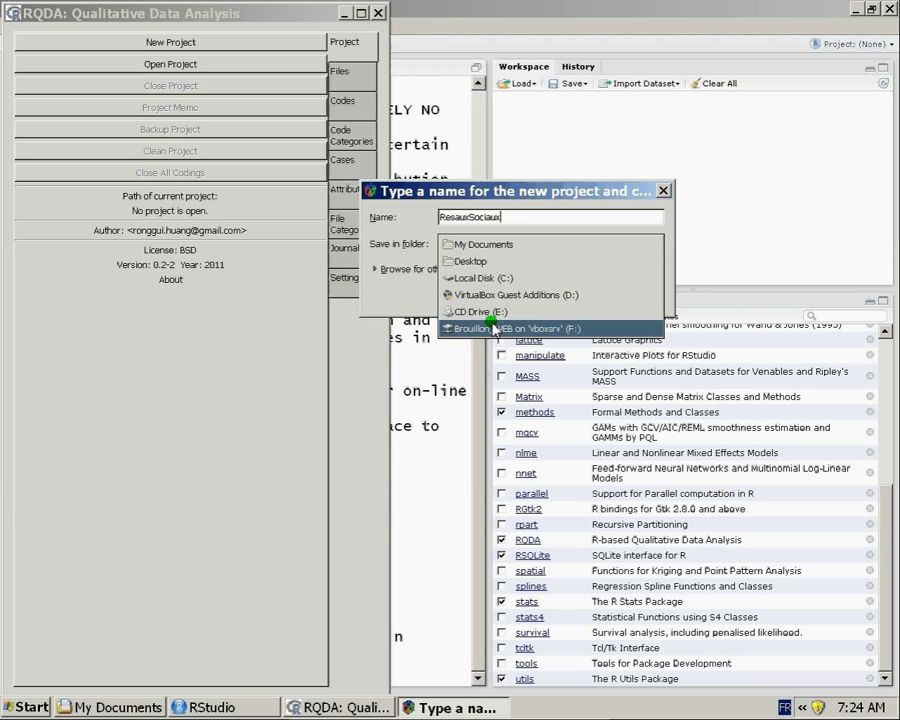
click(499, 247)
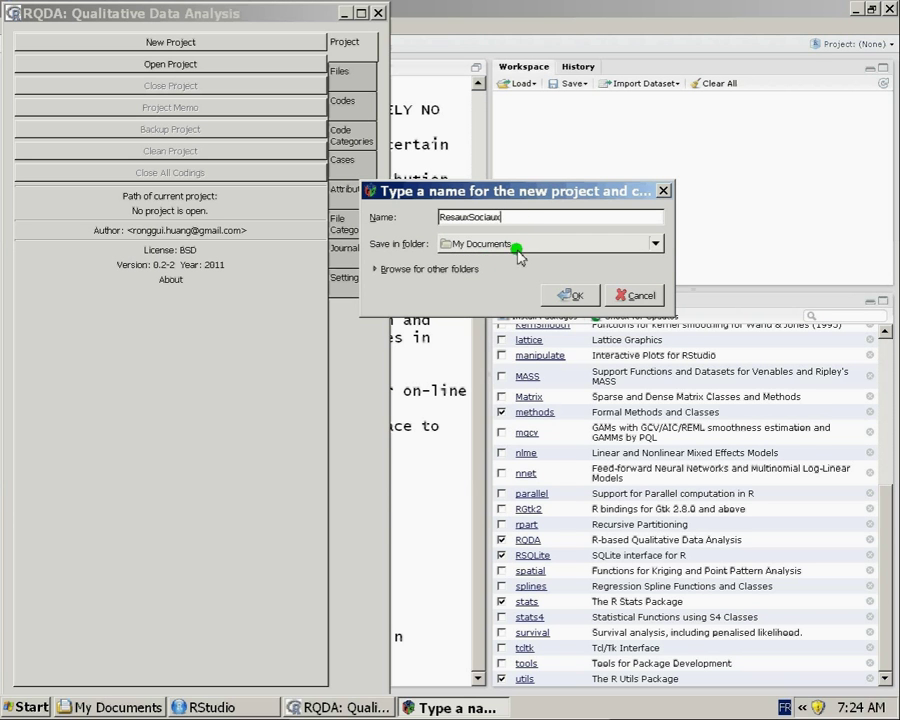
click(377, 269)
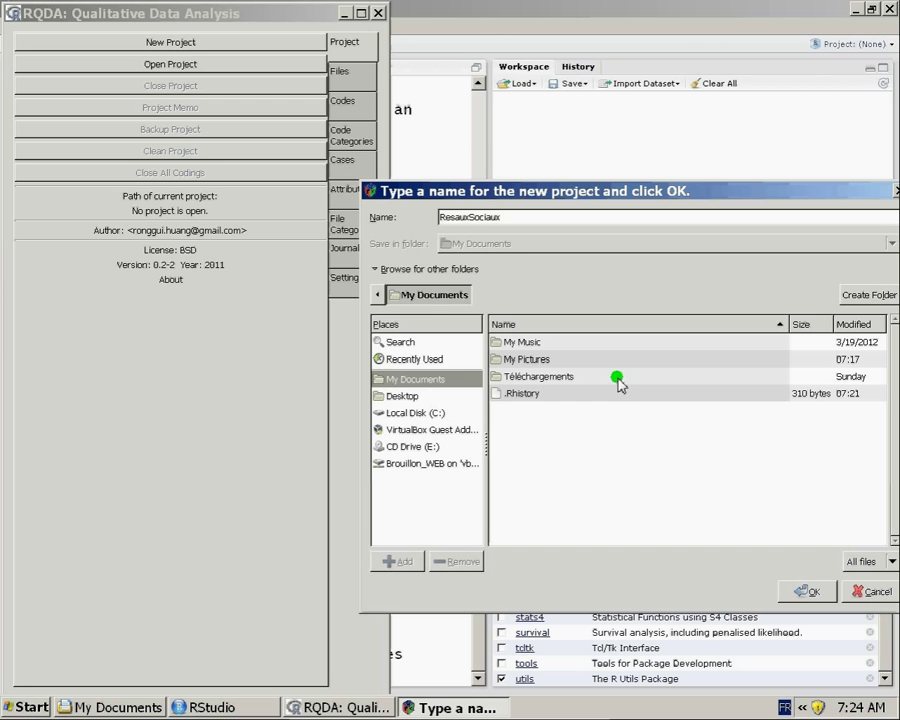
click(379, 296)
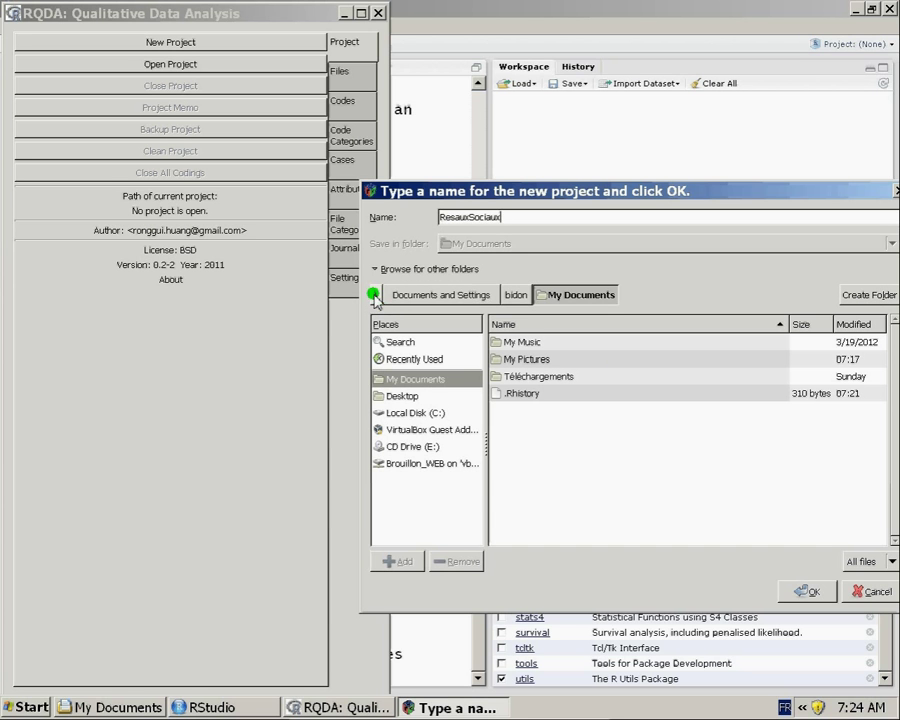
click(374, 295)
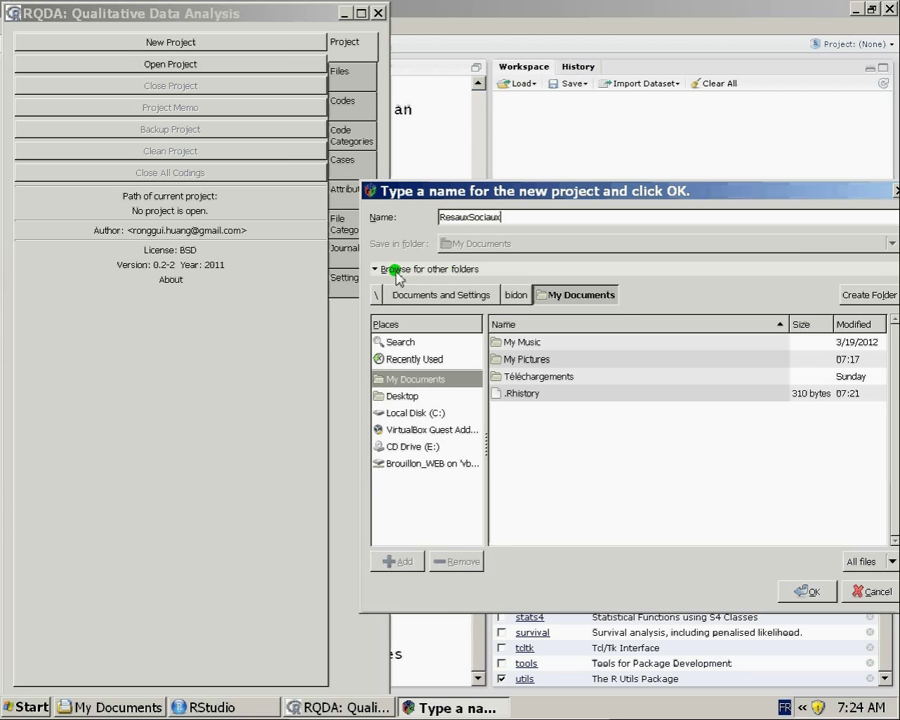
click(395, 270)
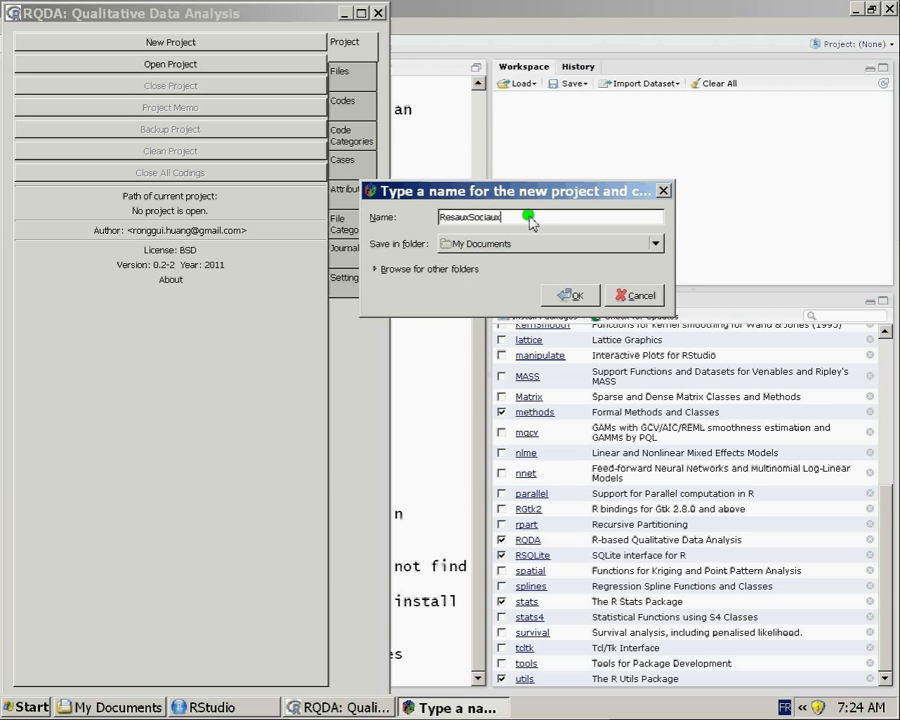
click(553, 300)
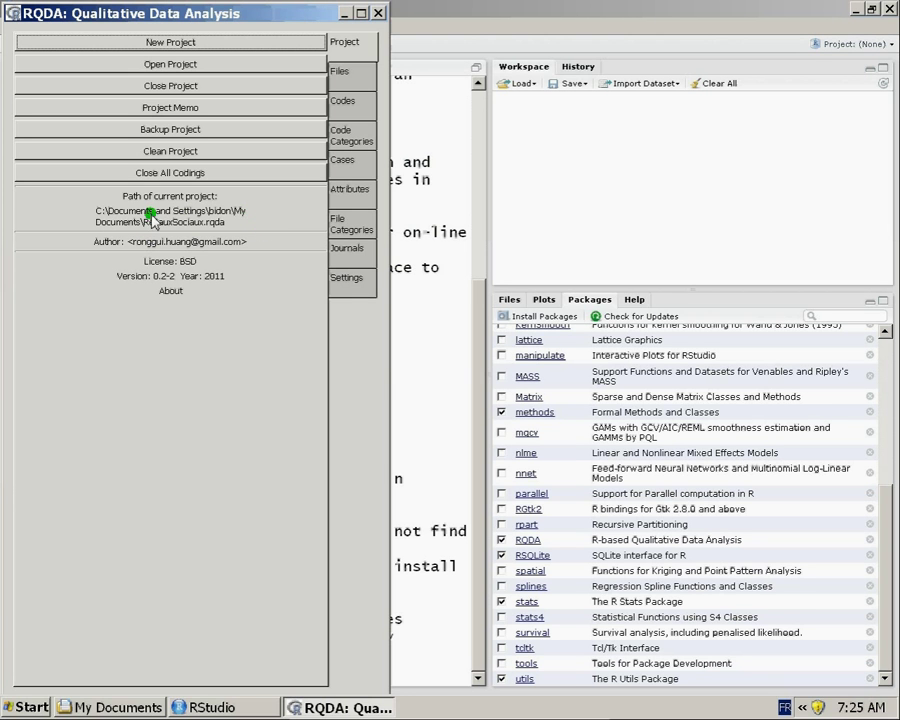
Look through the new project's file and code sections and return to the project overview.
click(361, 73)
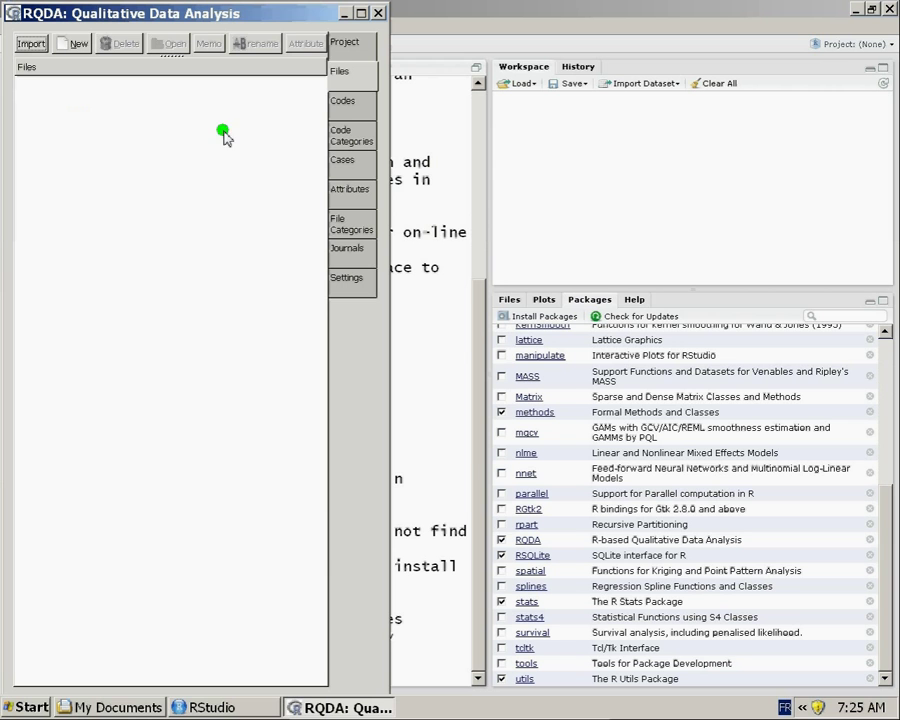
click(346, 102)
click(350, 84)
click(344, 44)
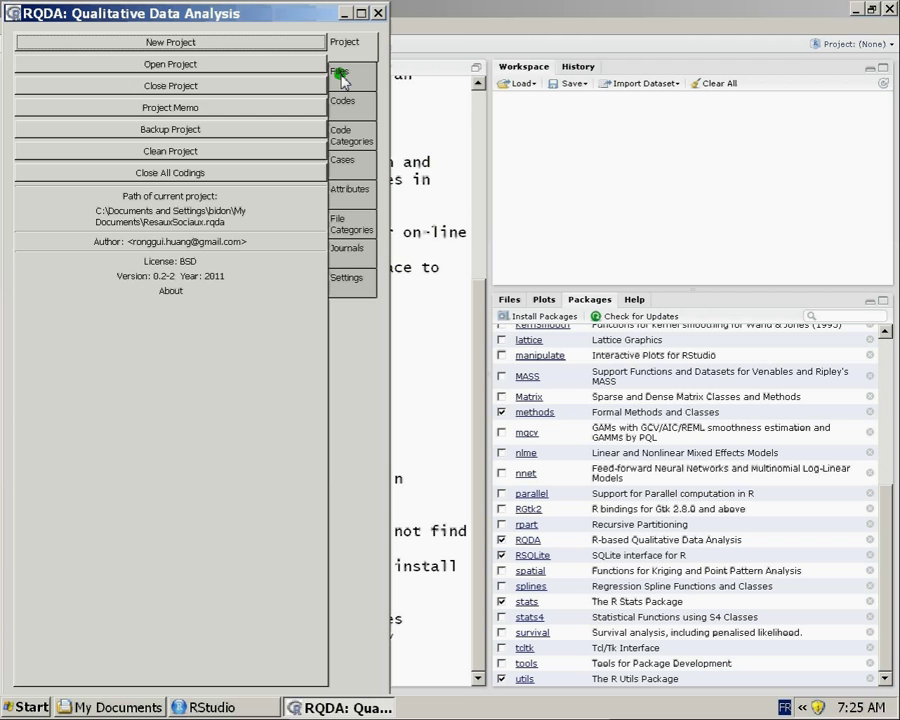
click(341, 76)
click(346, 42)
click(197, 132)
click(162, 154)
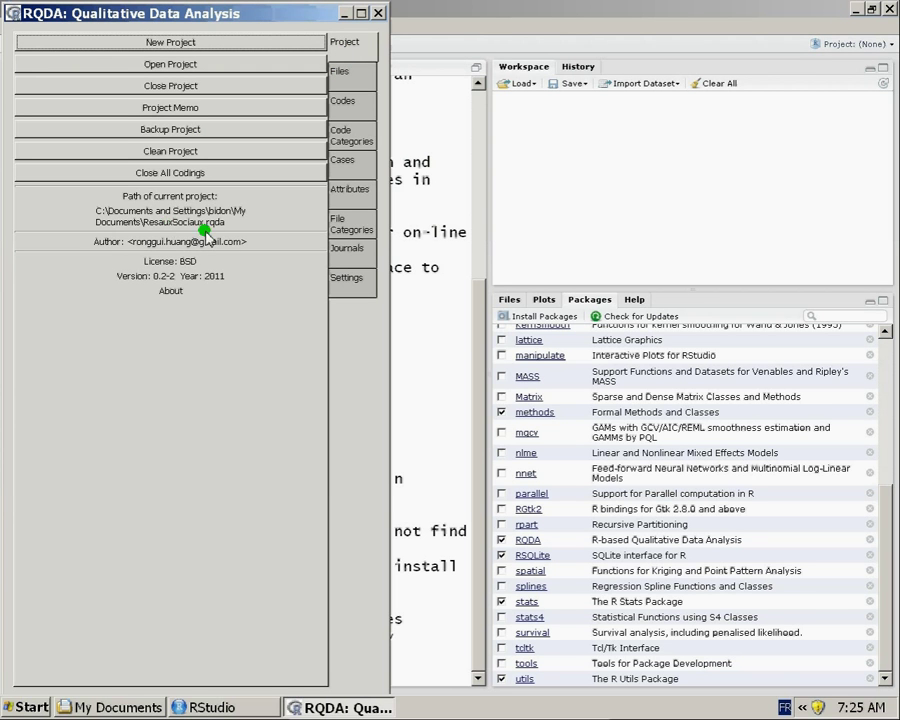
Close the current project and reopen it from ResauxSociaux.rqda in My Documents.
click(174, 88)
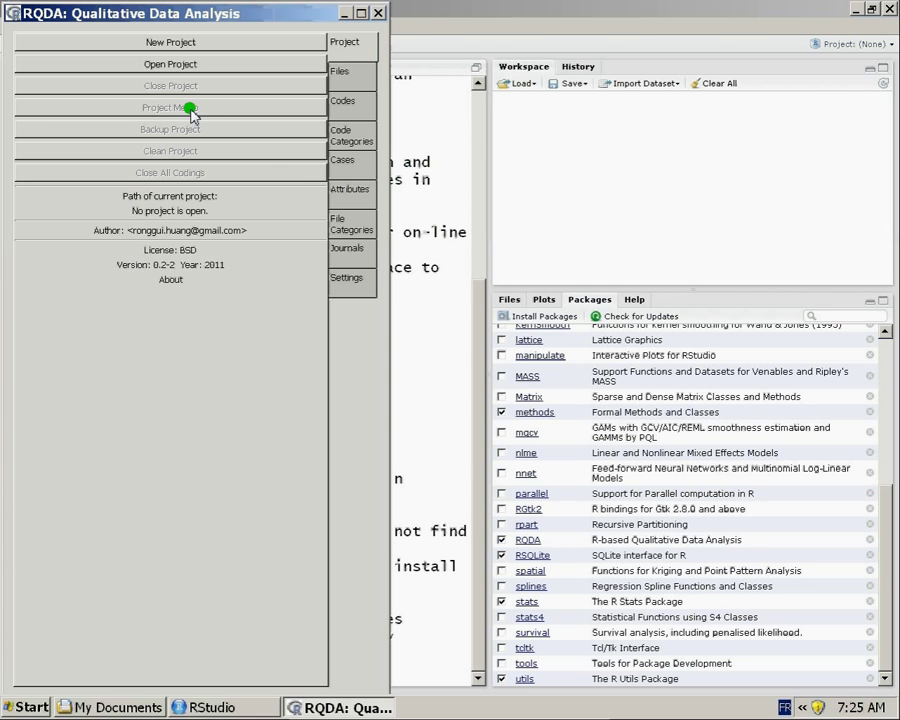
click(170, 66)
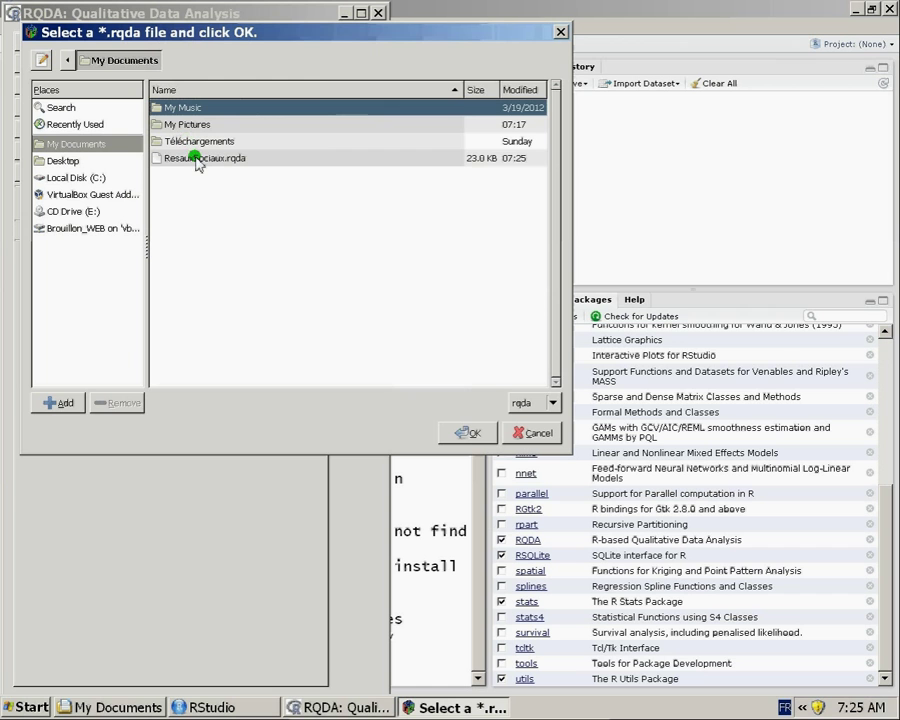
click(196, 160)
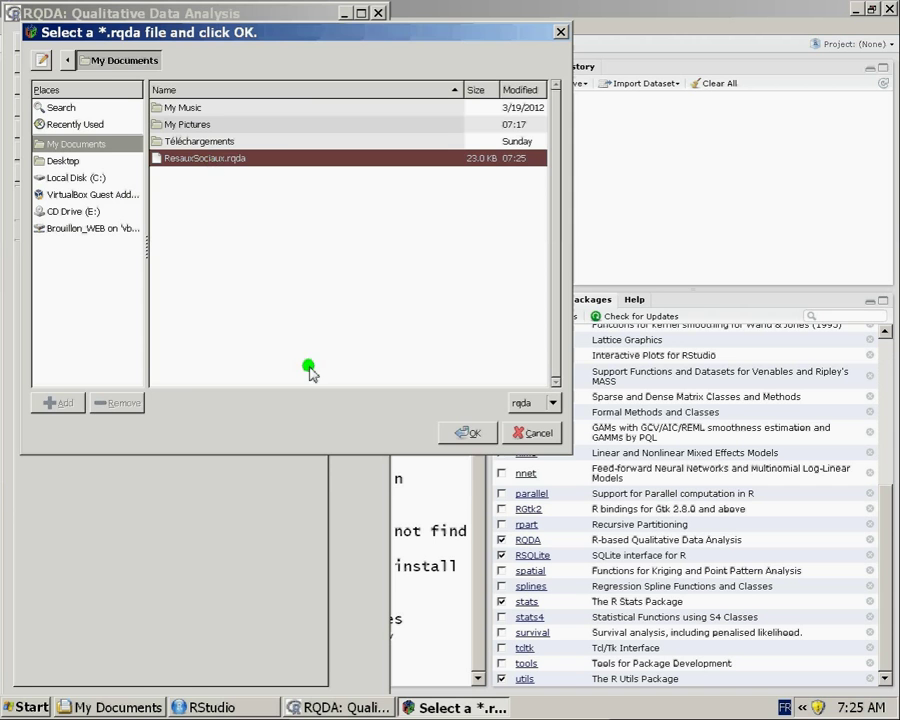
click(466, 432)
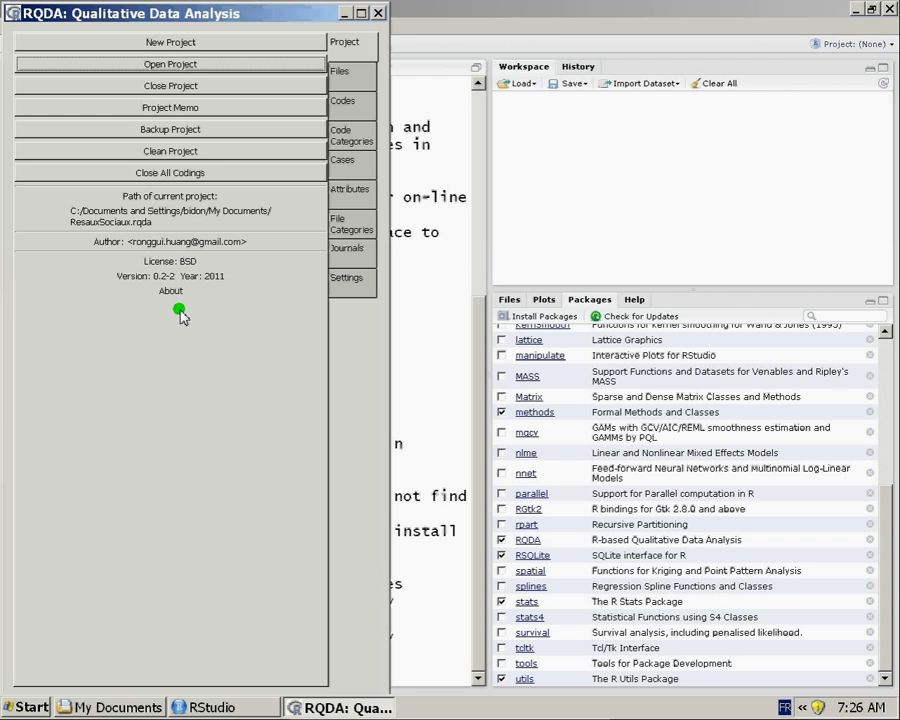
Open the project memo and write "Ceci est un project relatif à mes études.".
click(187, 108)
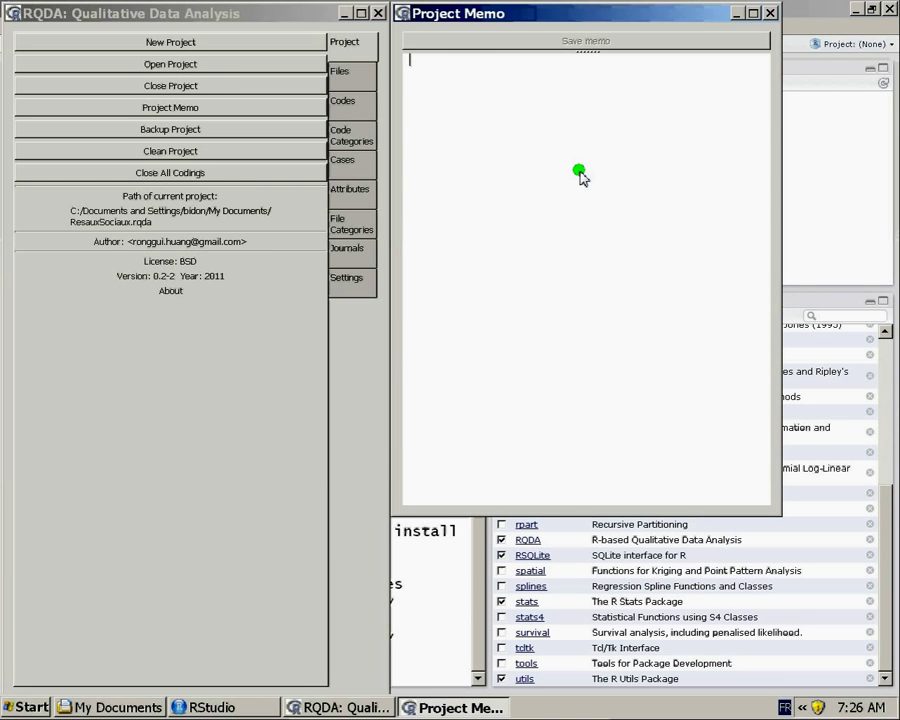
text(Ceci est )
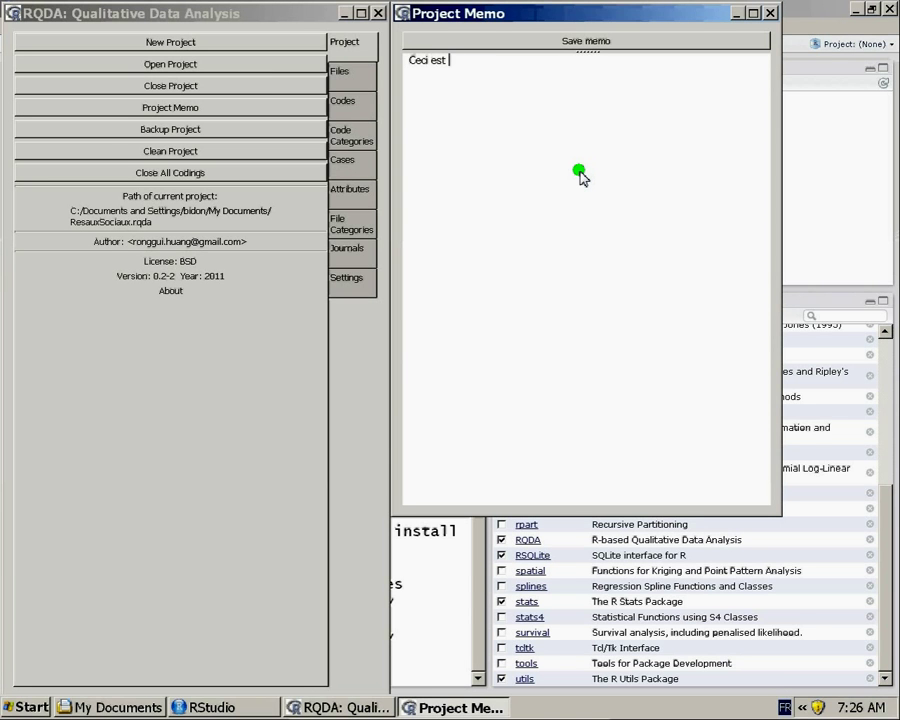
text(un project relatif à mes études.)
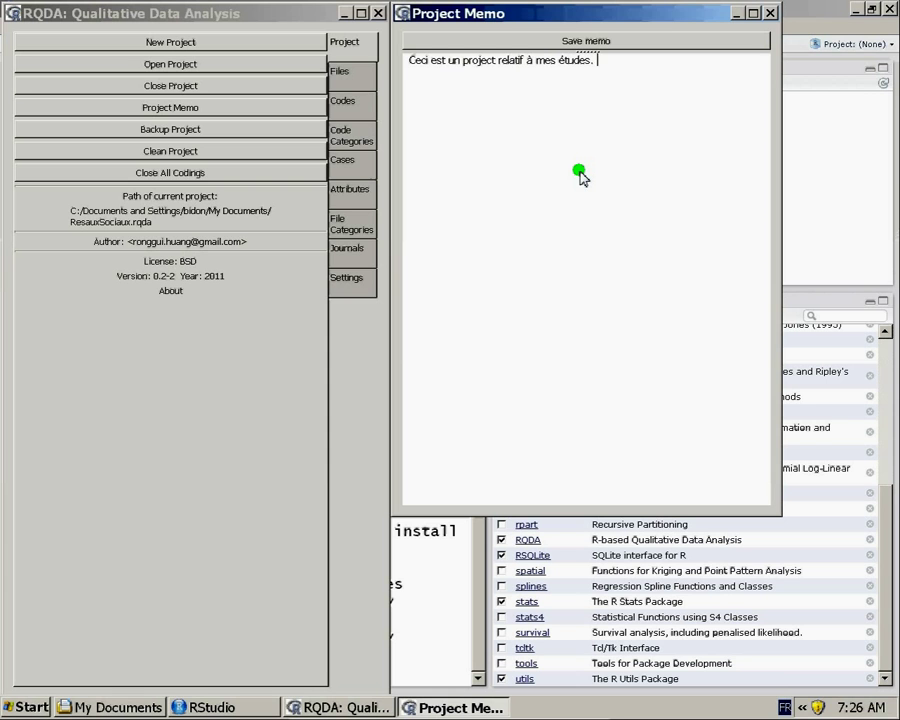
Add "Le project à commencé en 2011" to the memo after a blank line, then save and close the memo.
key(Return)
key(Return)
key(BackSpace)
key(BackSpace)
key(Return)
key(Return)
text(Le project a co)
key(BackSpace)
key(BackSpace)
key(BackSpace)
key(BackSpace)
text(à commencé )
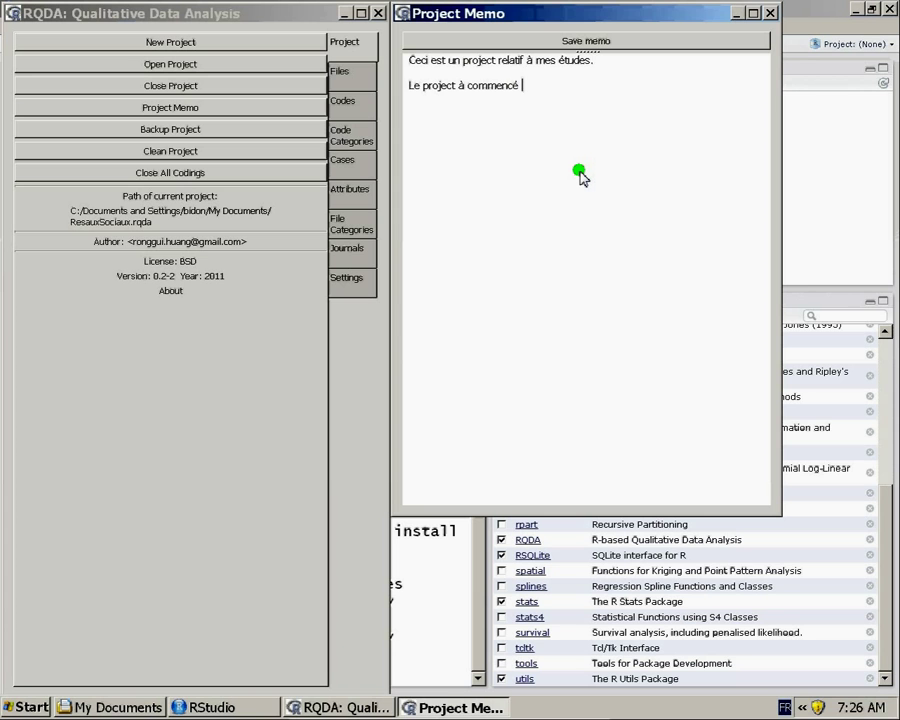
text(en 2011)
click(608, 42)
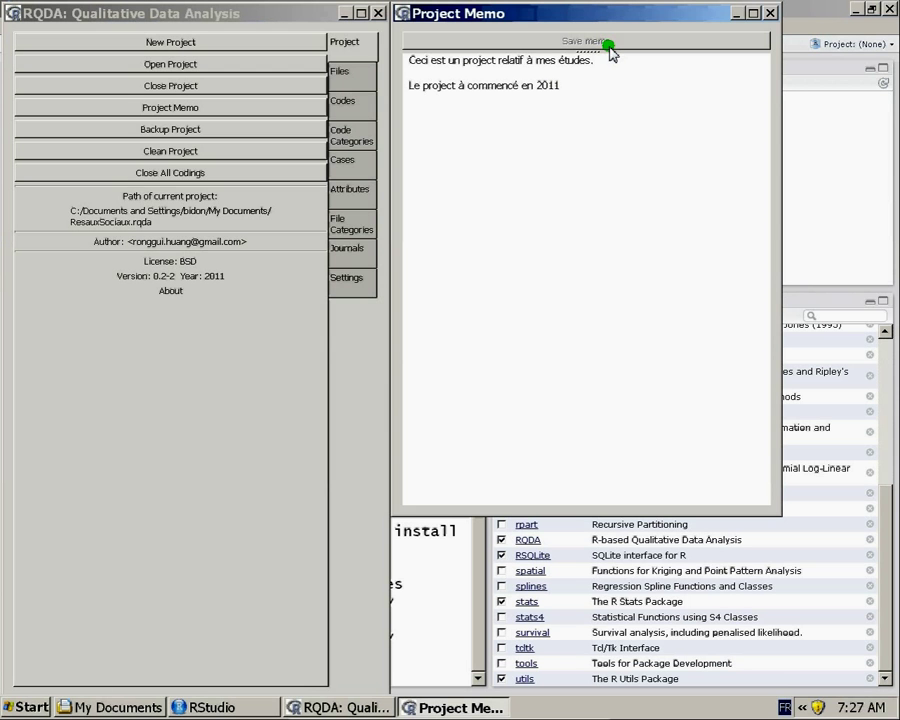
click(769, 14)
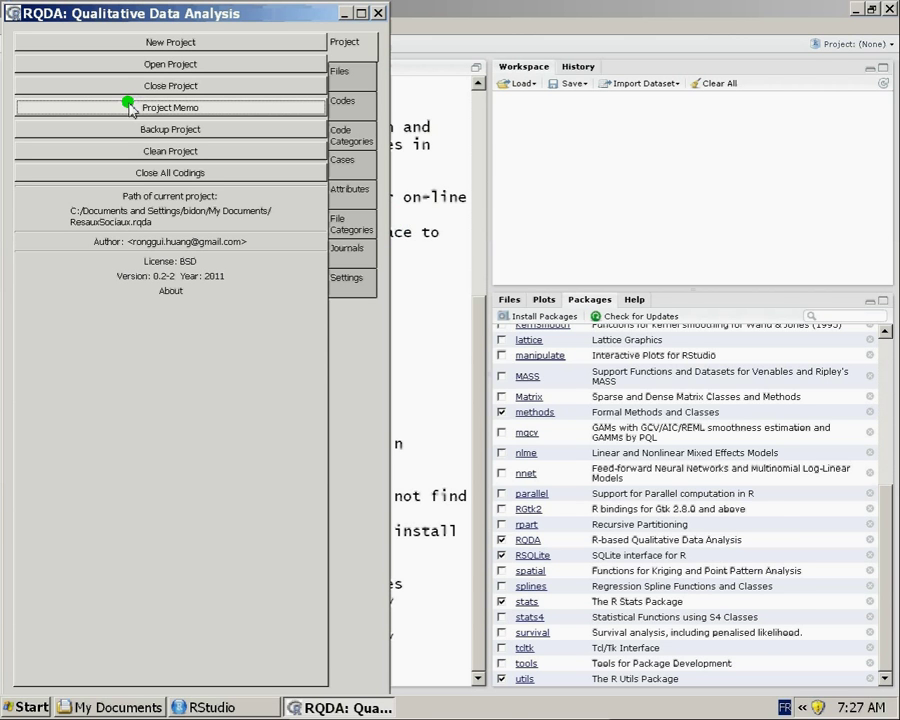
Reopen the project memo to review its saved text, then close the memo and the project.
click(184, 108)
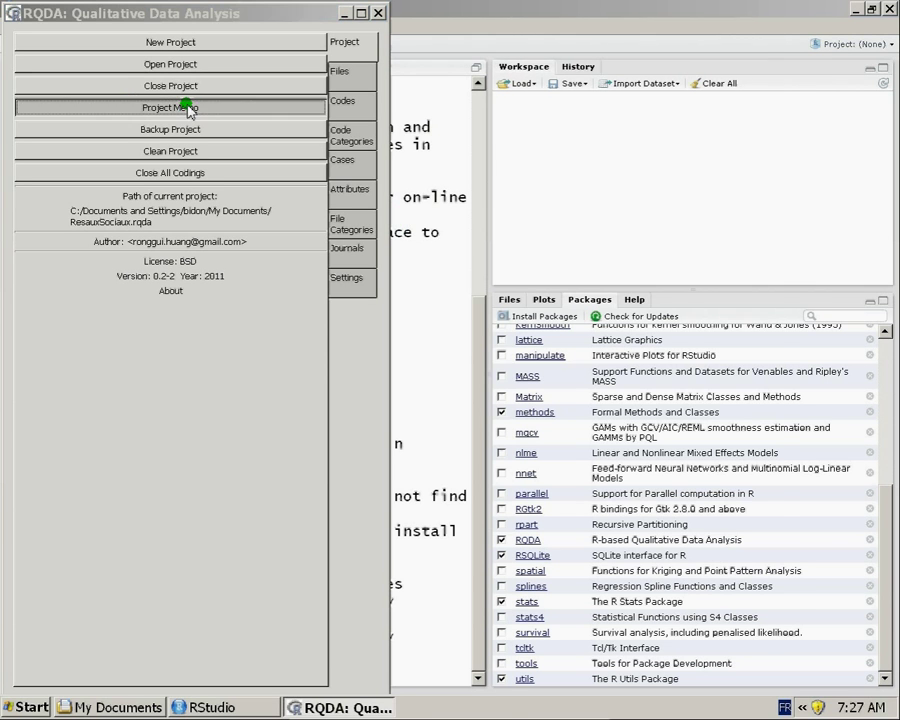
key(ctrl+a)
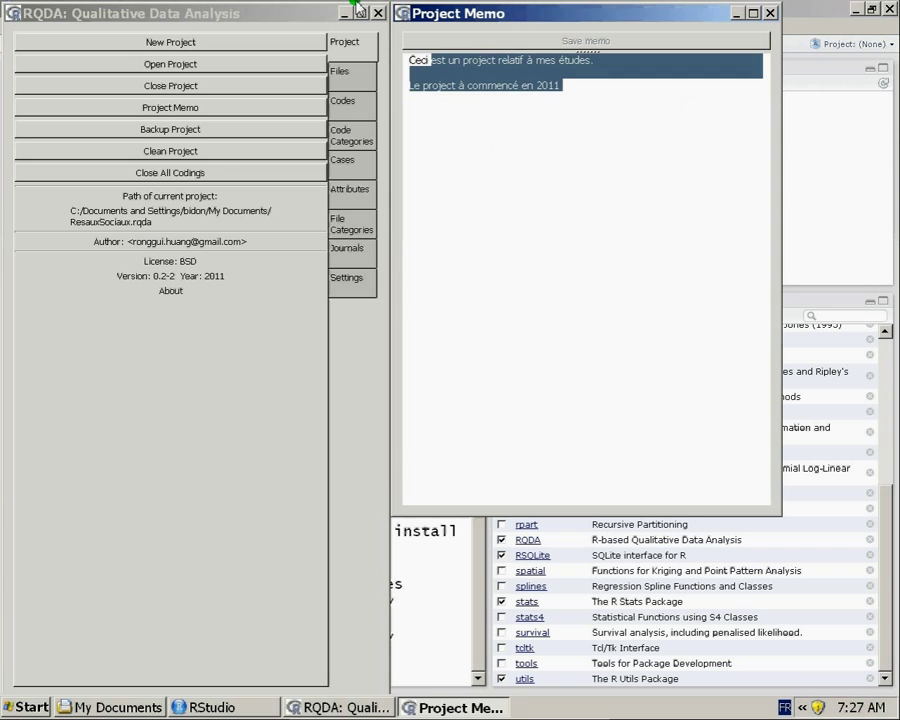
click(600, 84)
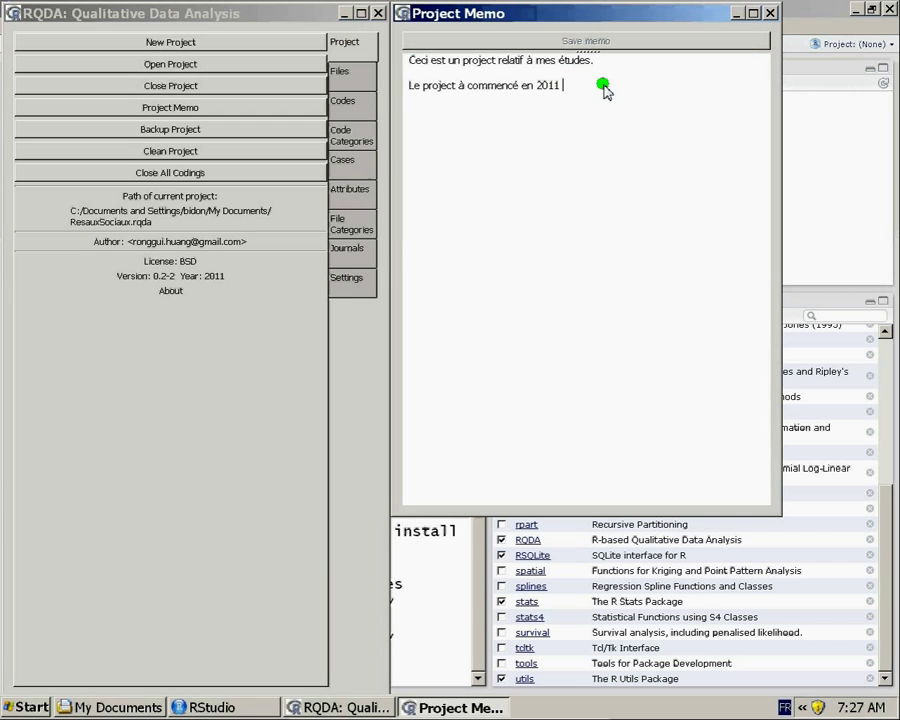
key(ctrl+a)
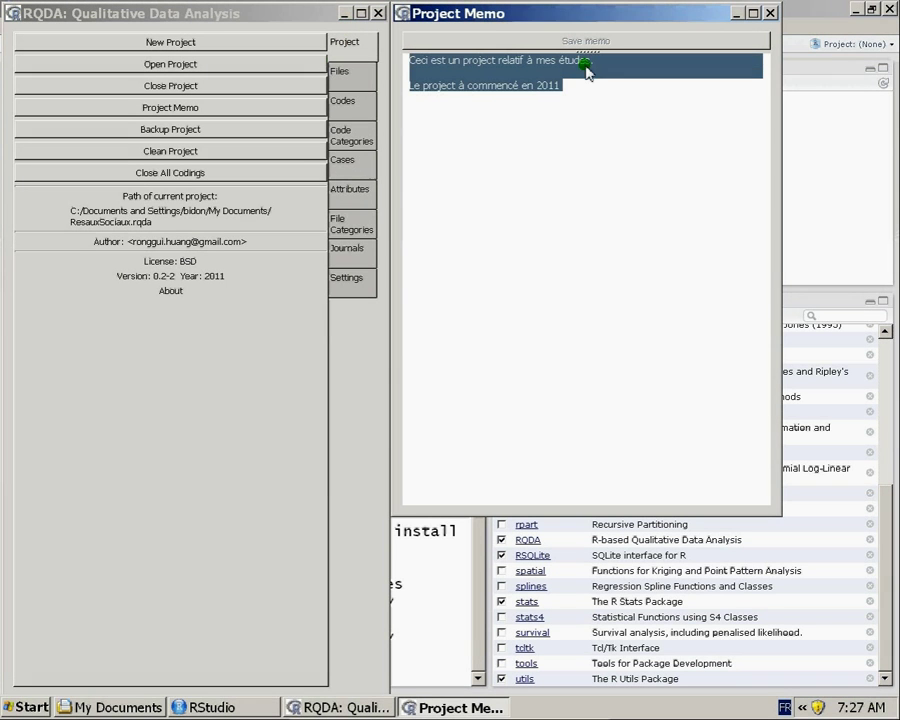
click(770, 13)
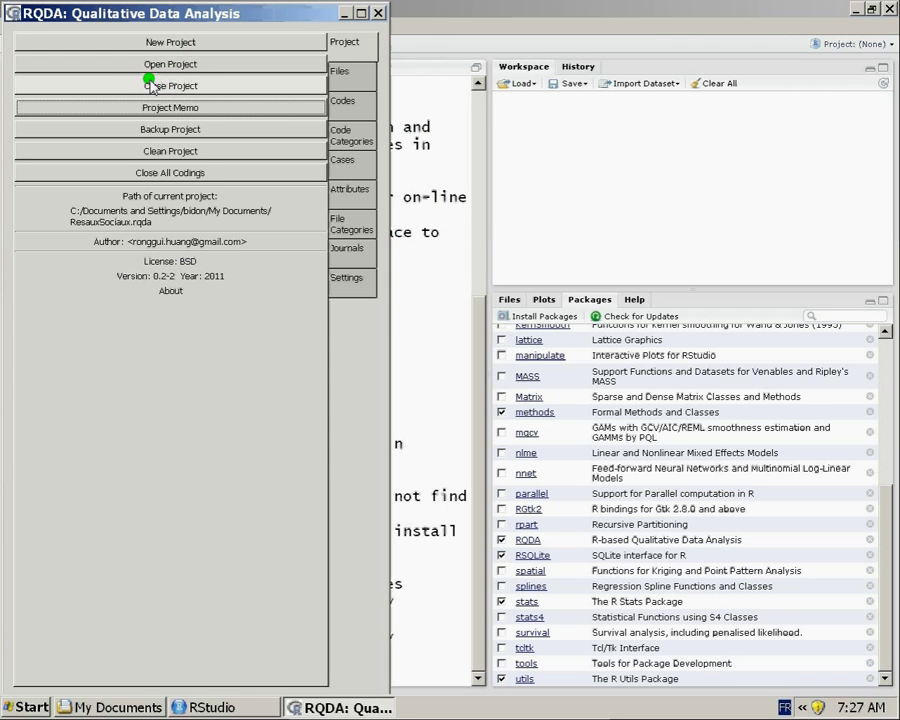
click(146, 87)
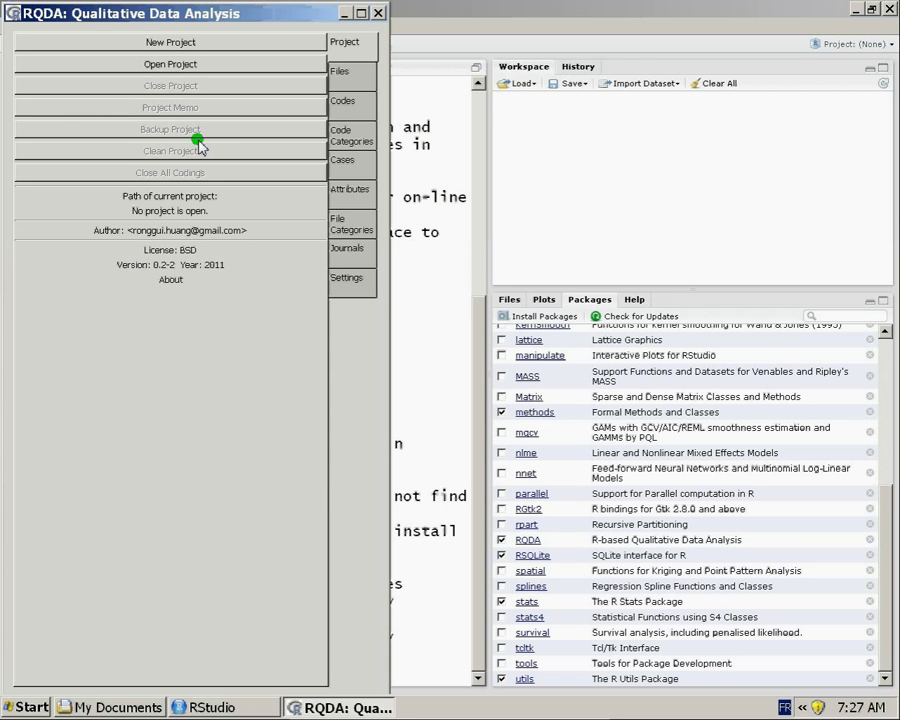
Create a new project named DiscoursPoliticien in My Documents, then close it.
click(201, 44)
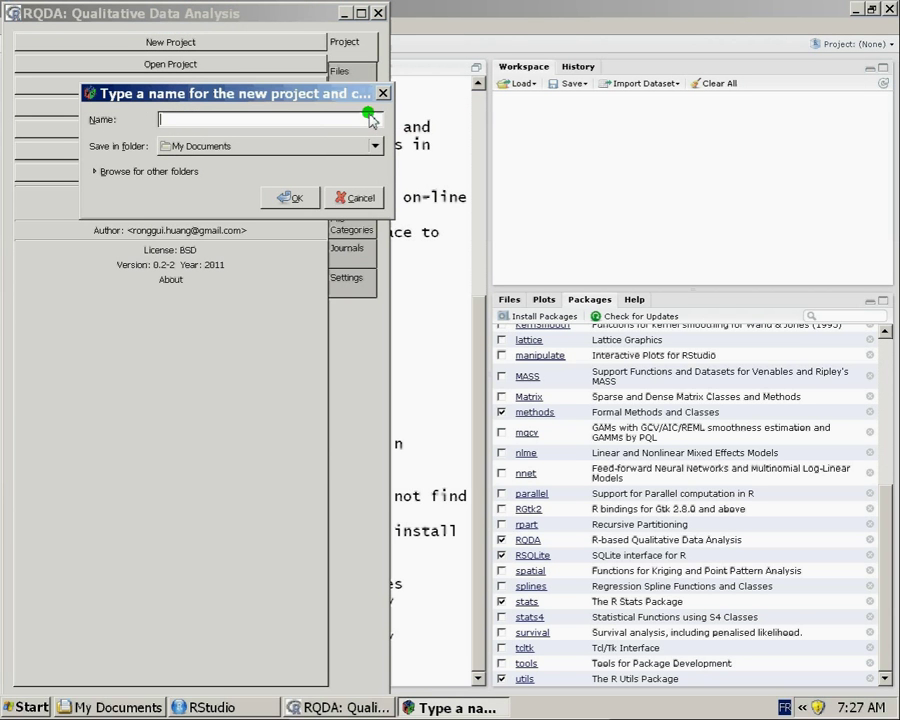
text(DiscoursPoliti)
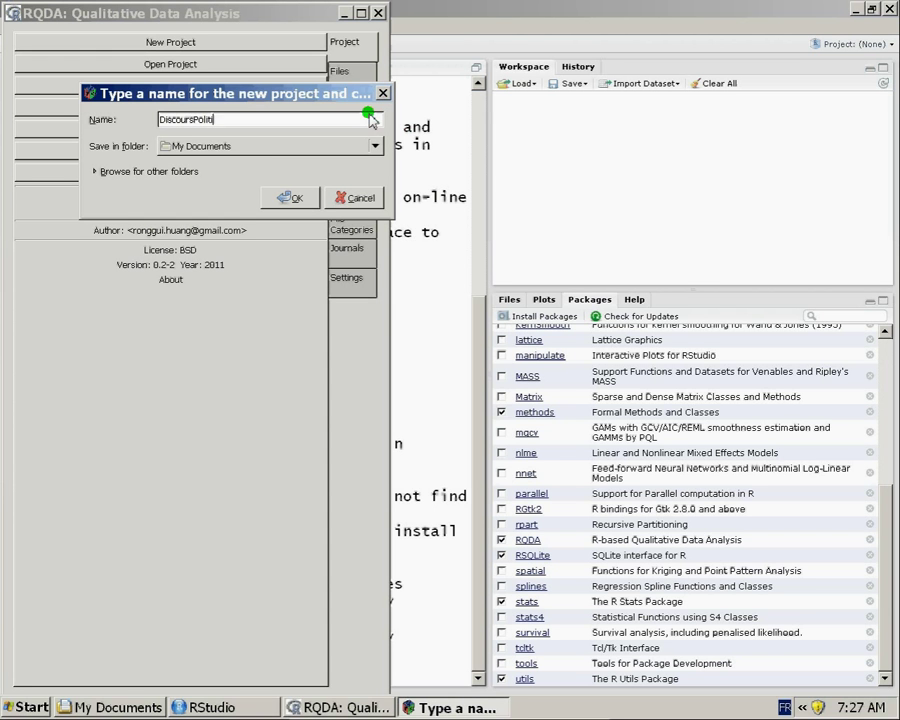
text(cien)
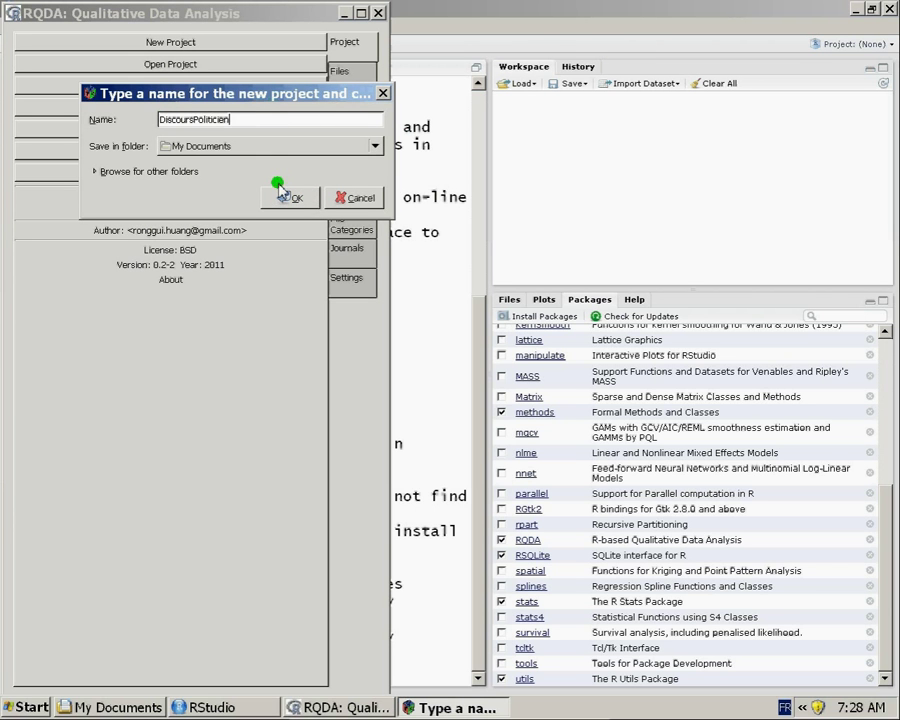
drag(239, 121, 135, 121)
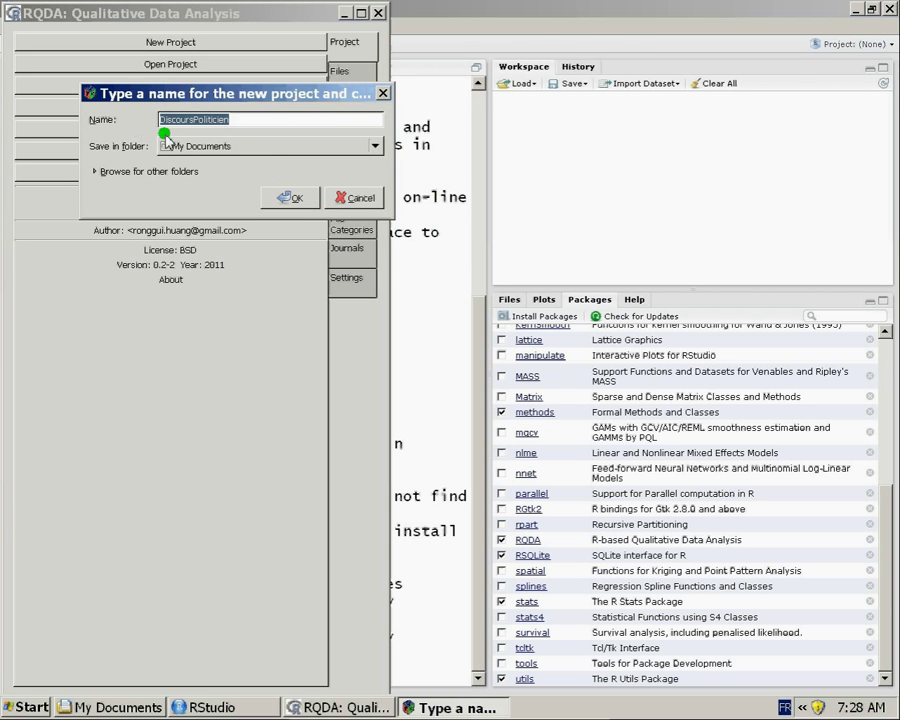
click(317, 121)
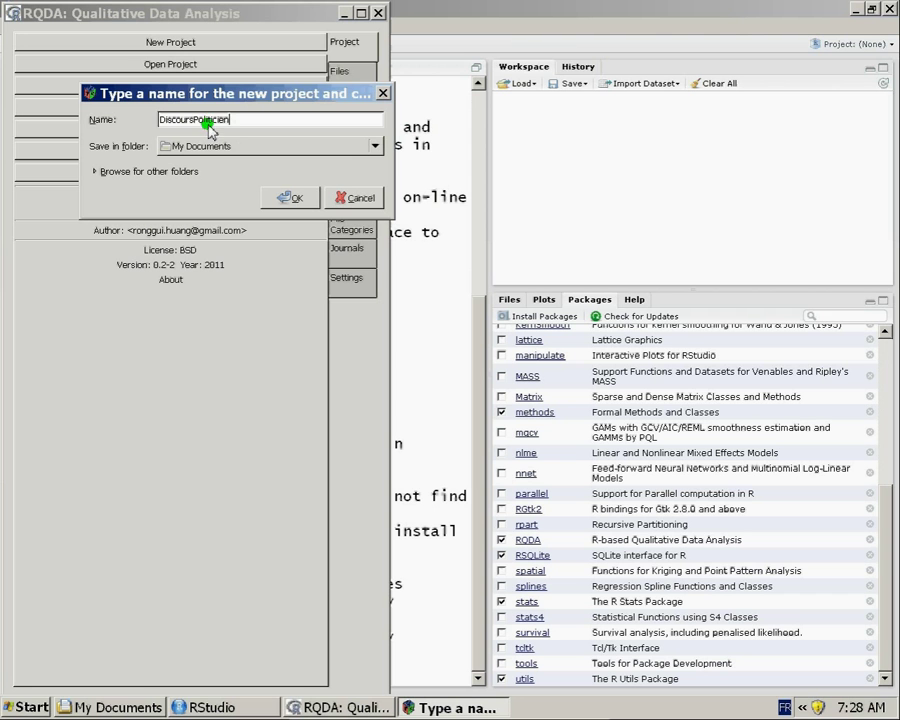
click(287, 197)
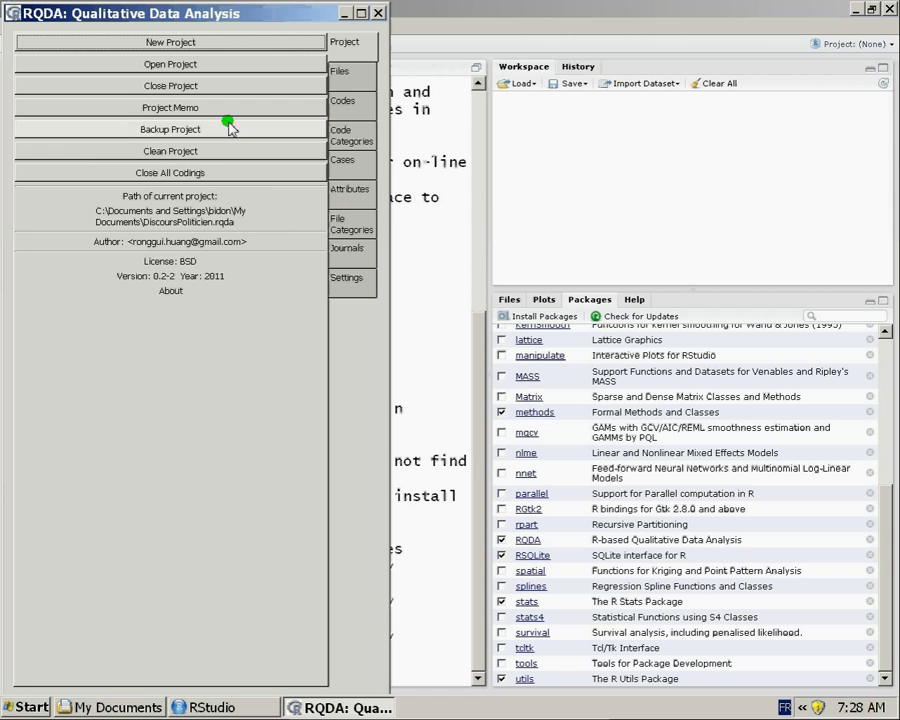
click(162, 87)
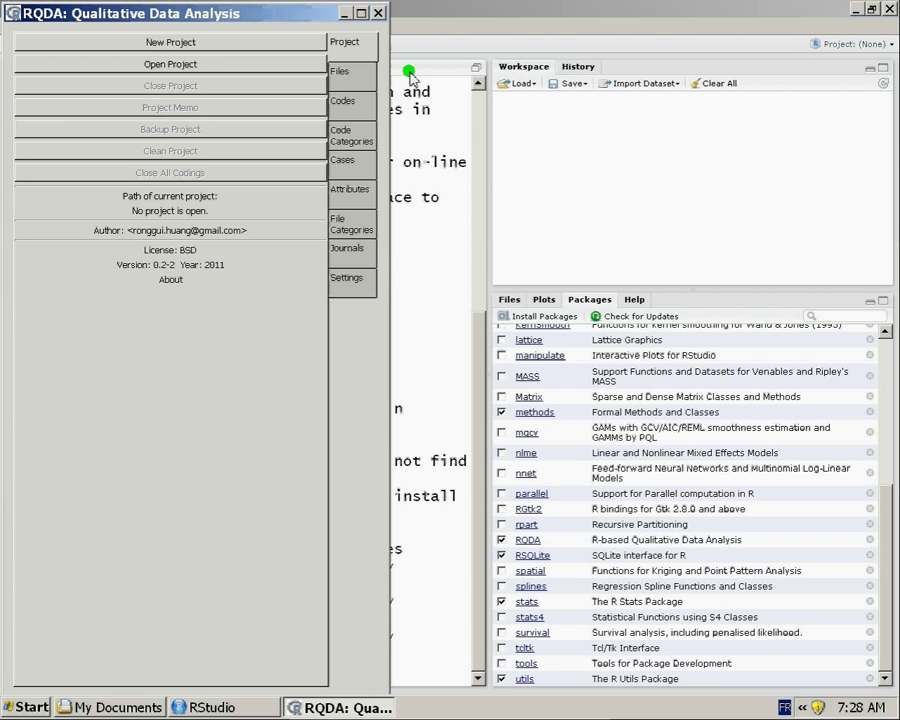
Open the DiscoursPoliticien.rqda project from My Documents.
click(196, 66)
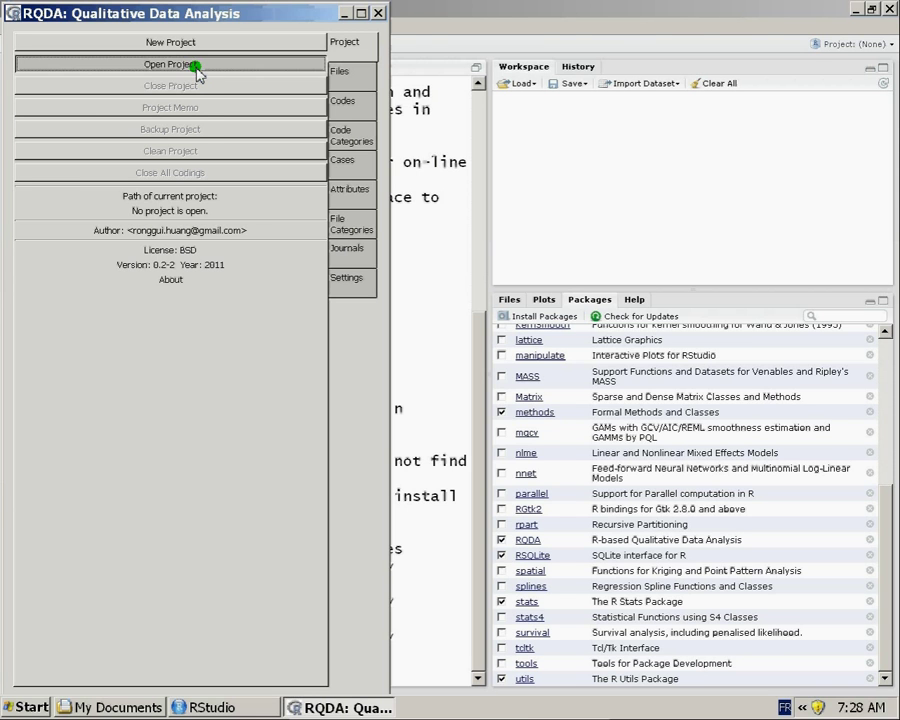
click(306, 240)
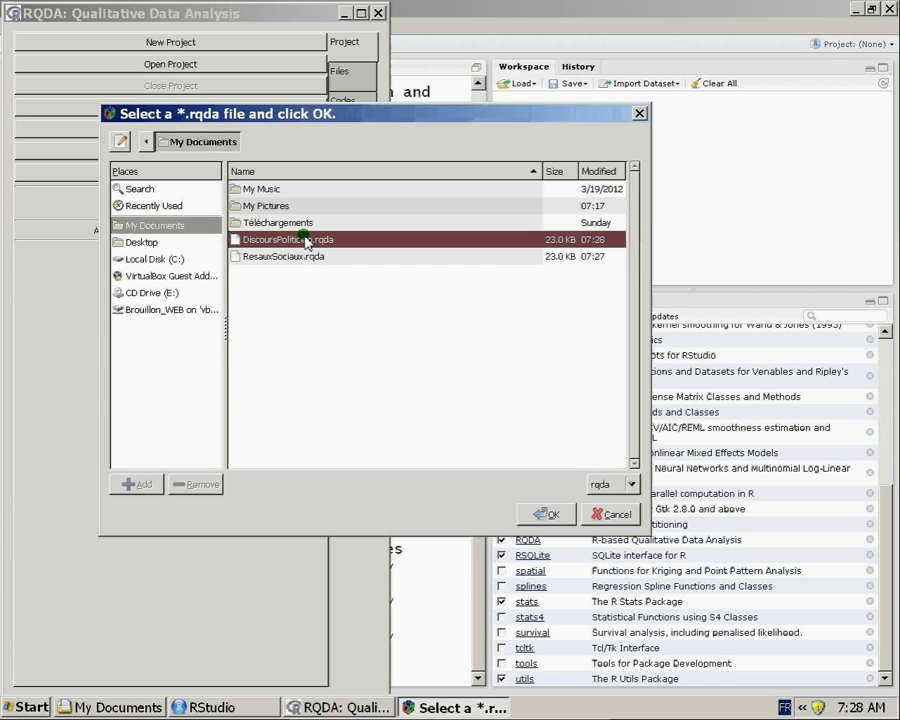
click(307, 255)
click(302, 240)
click(306, 256)
click(305, 240)
click(307, 256)
click(306, 241)
click(306, 257)
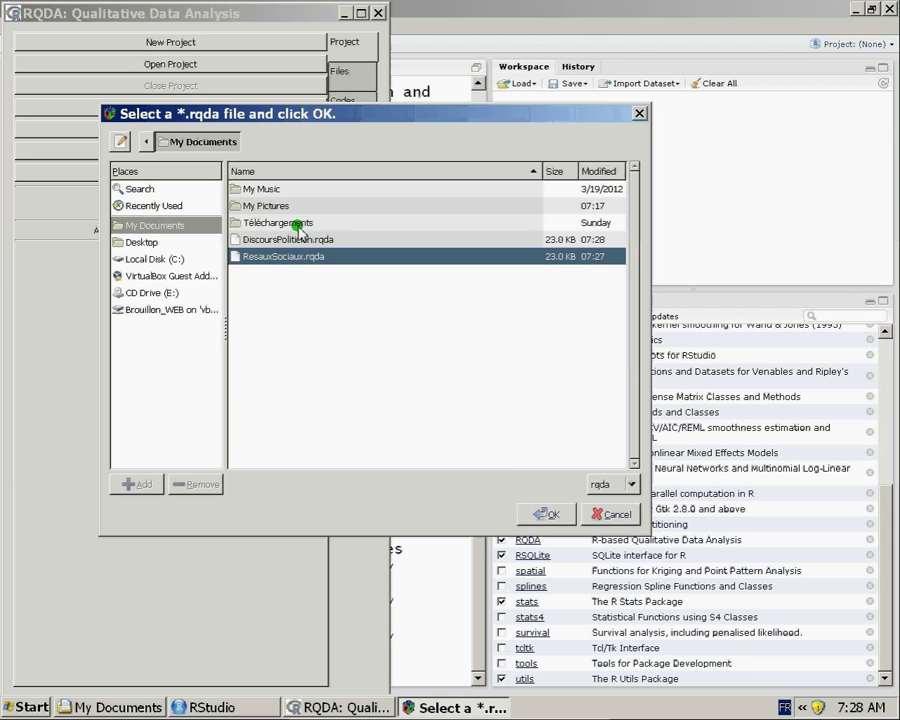
double_click(318, 241)
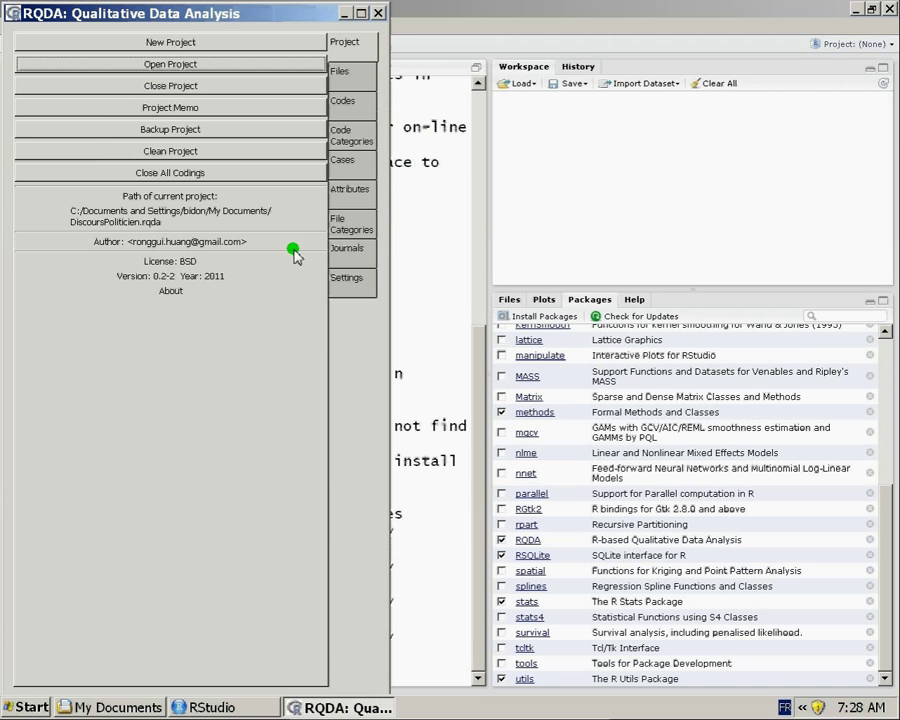
Close the DiscoursPoliticien project and open ResauxSociaux.rqda from My Documents instead.
click(130, 86)
click(172, 66)
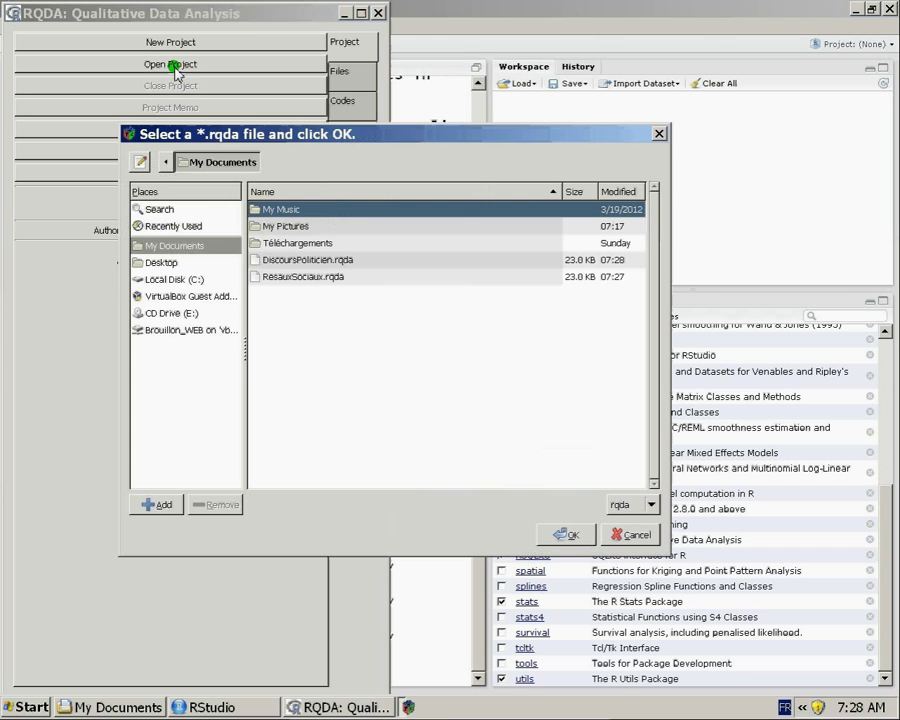
double_click(310, 277)
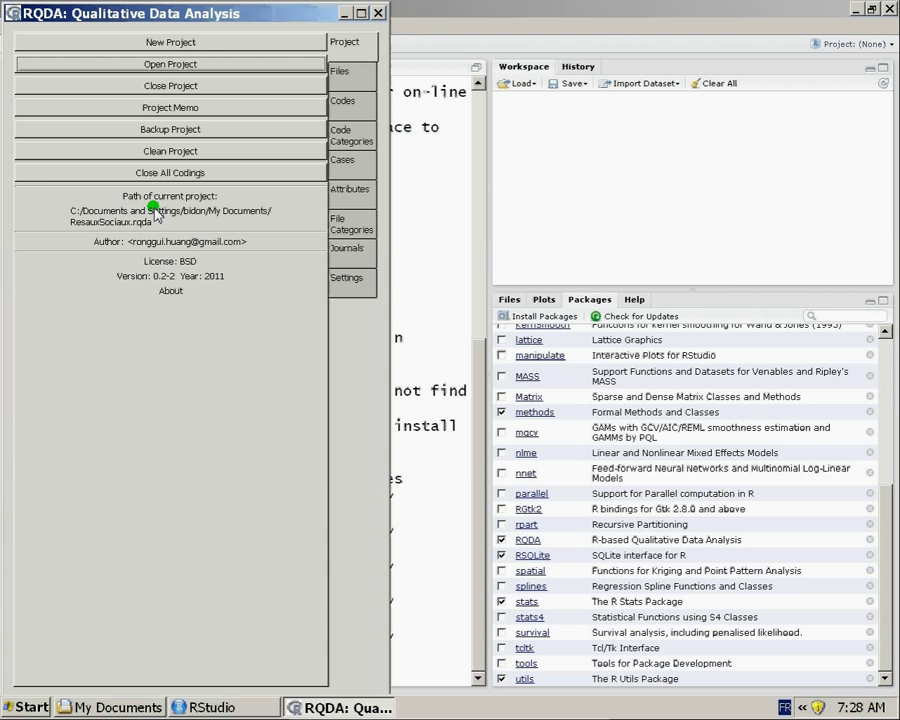
Close the ResauxSociaux project and reopen it from its .rqda file in My Documents, twice in a row.
click(163, 88)
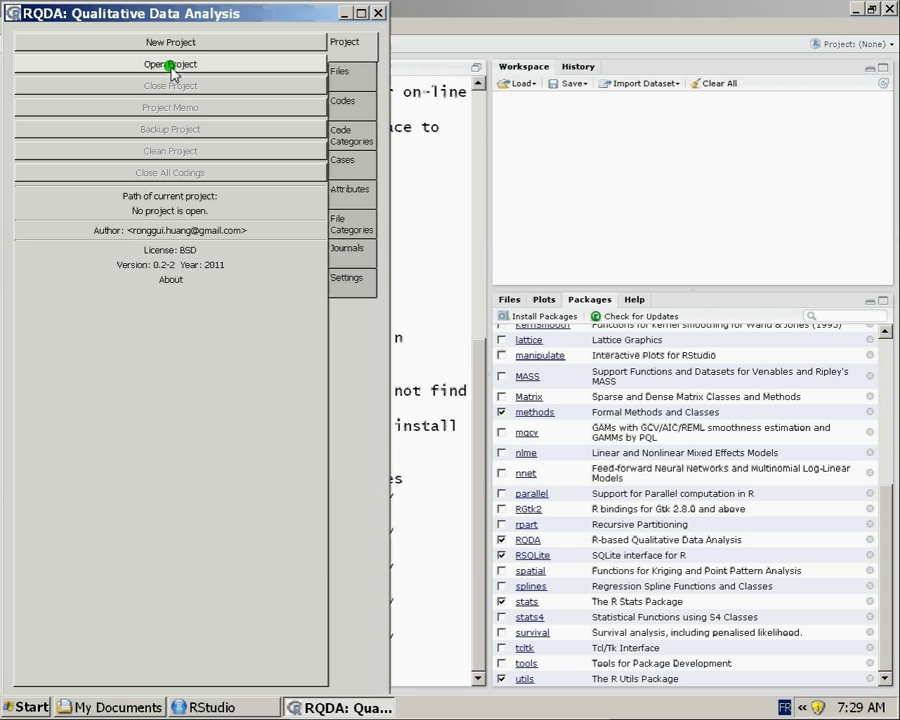
click(174, 66)
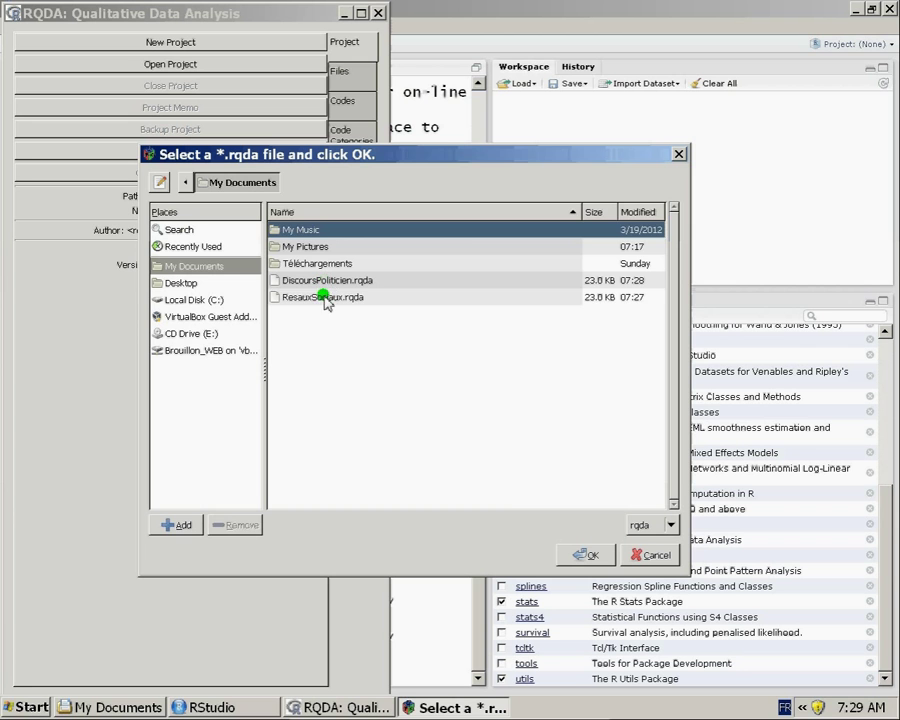
click(328, 297)
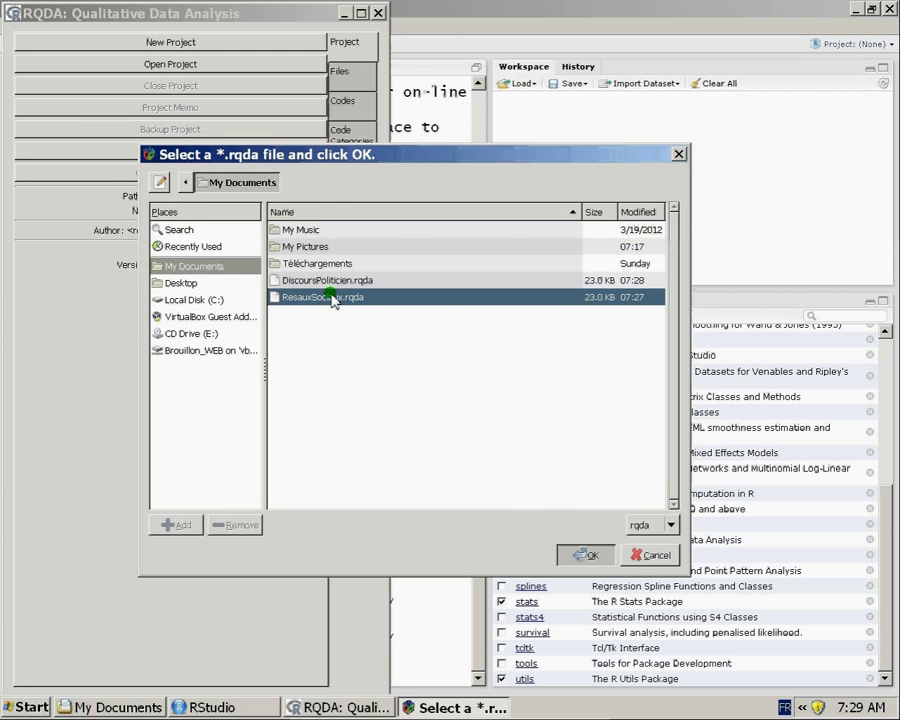
double_click(330, 297)
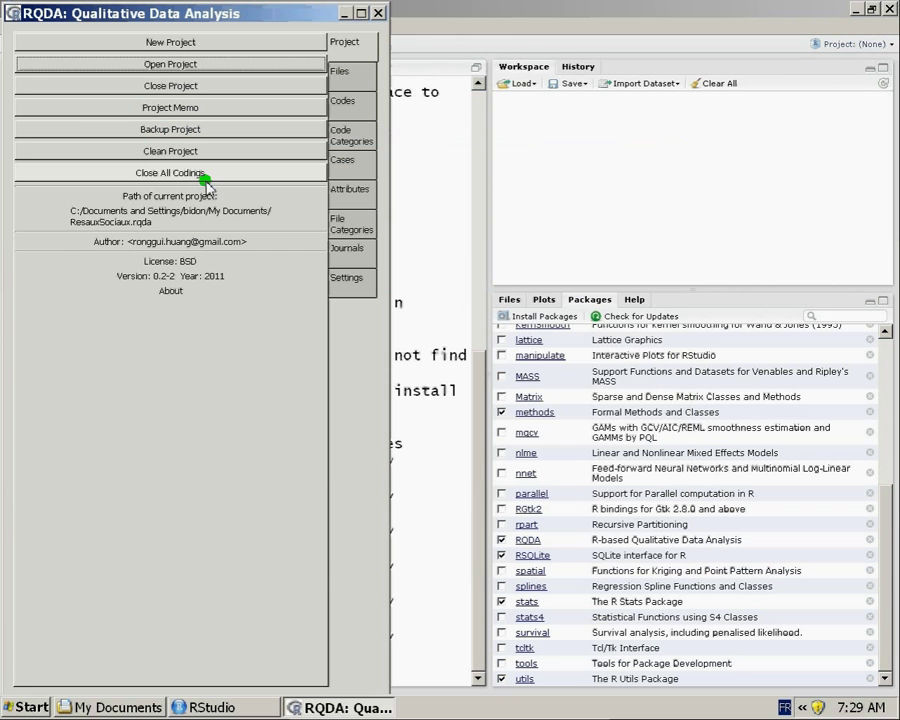
click(198, 86)
click(198, 66)
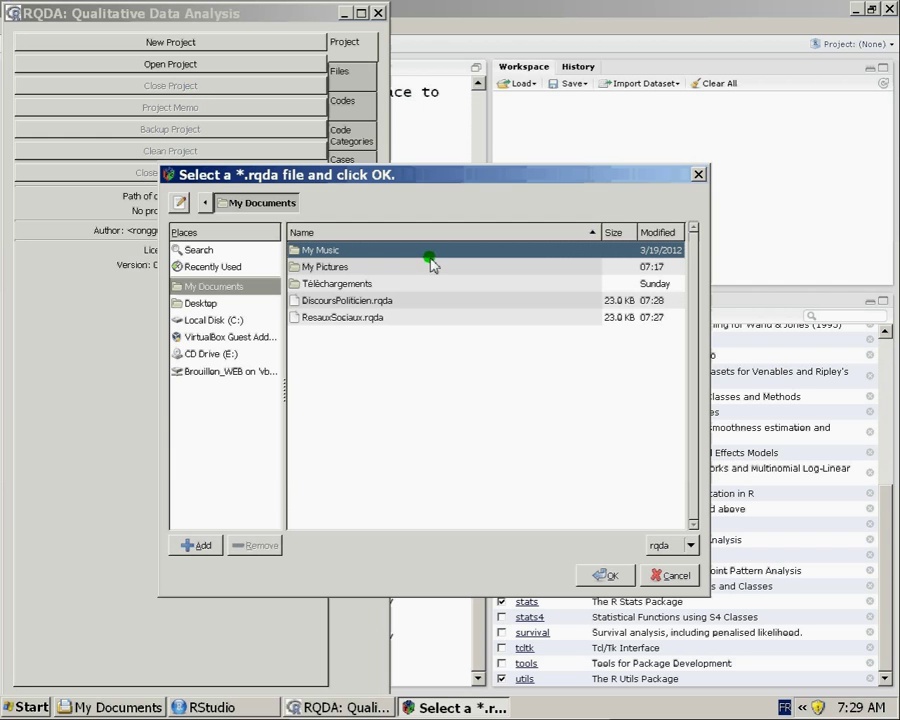
click(398, 316)
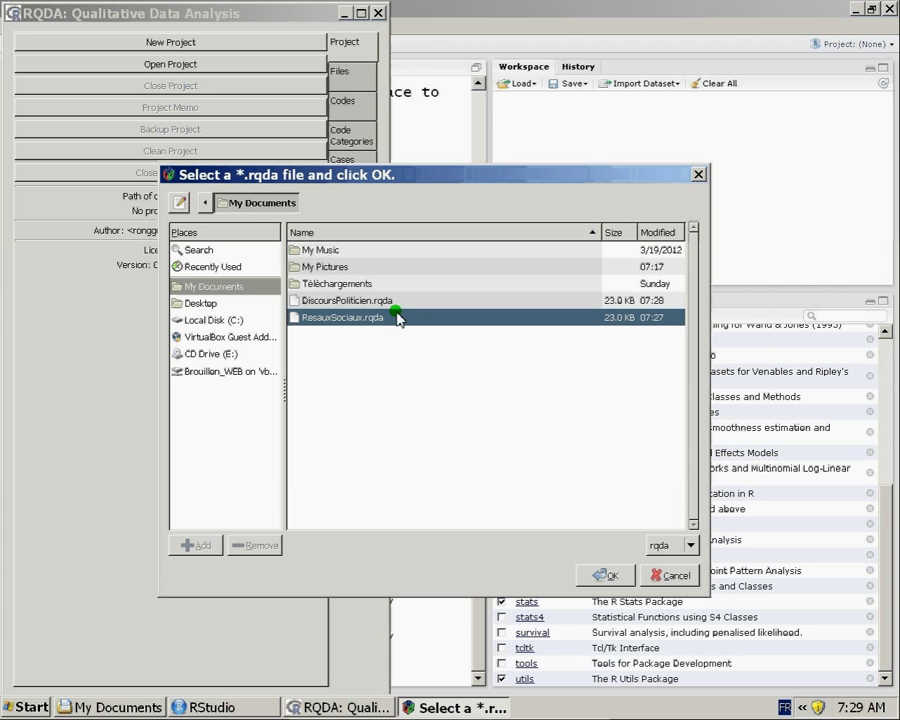
click(353, 320)
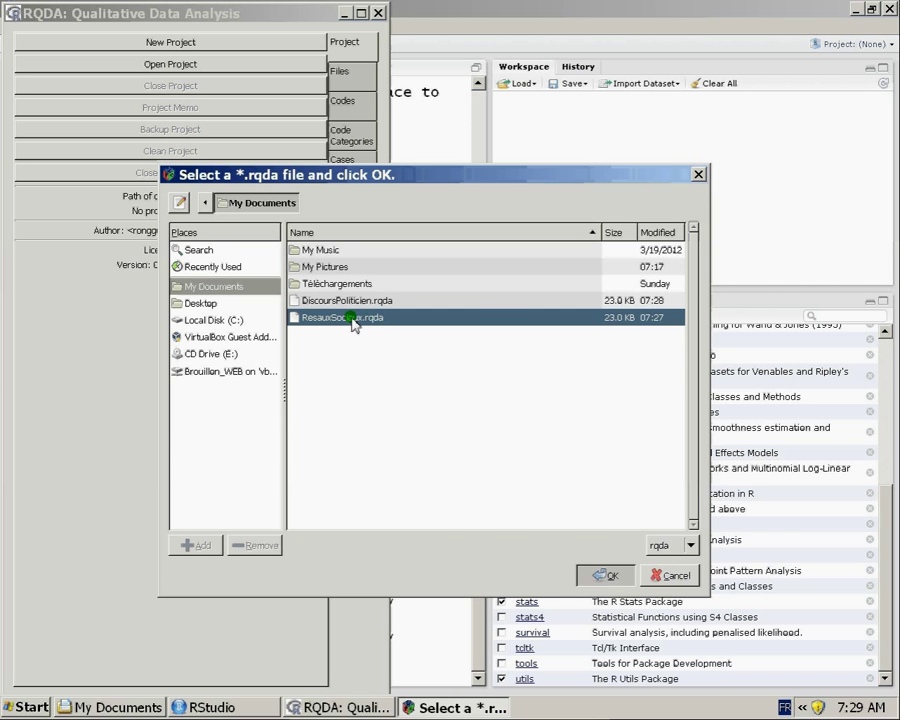
double_click(353, 320)
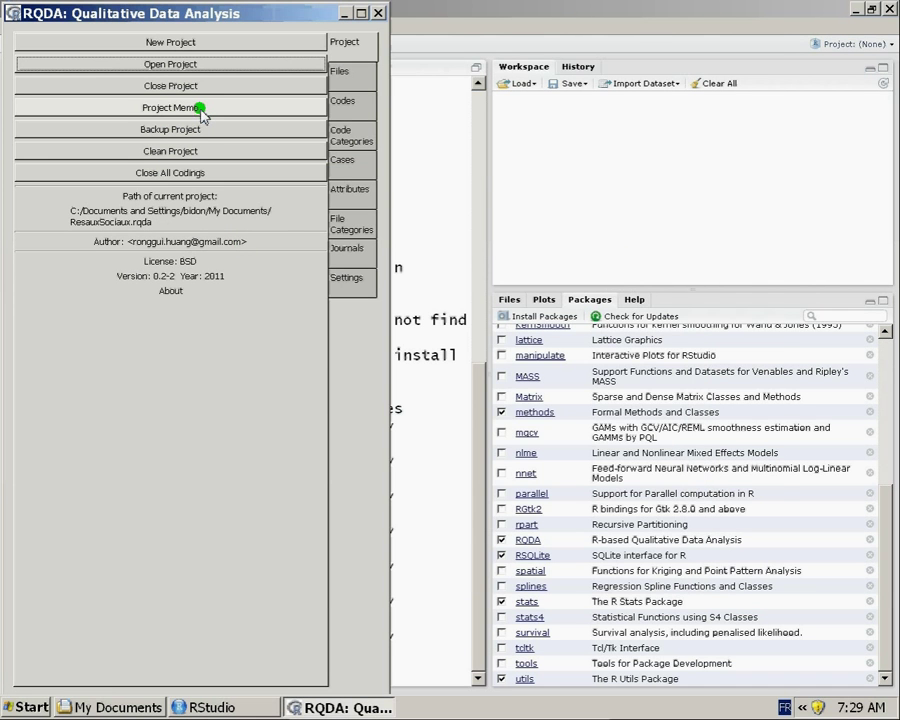
Open the ResauxSociaux project memo to review its text, then close the memo without changing it.
click(170, 107)
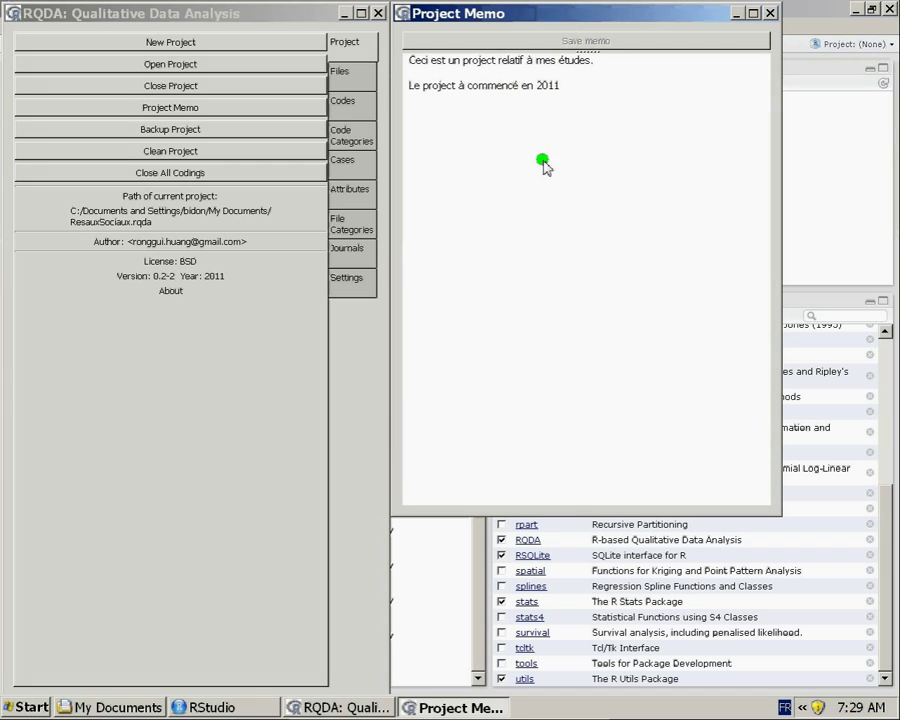
click(474, 112)
key(ctrl+a)
click(584, 94)
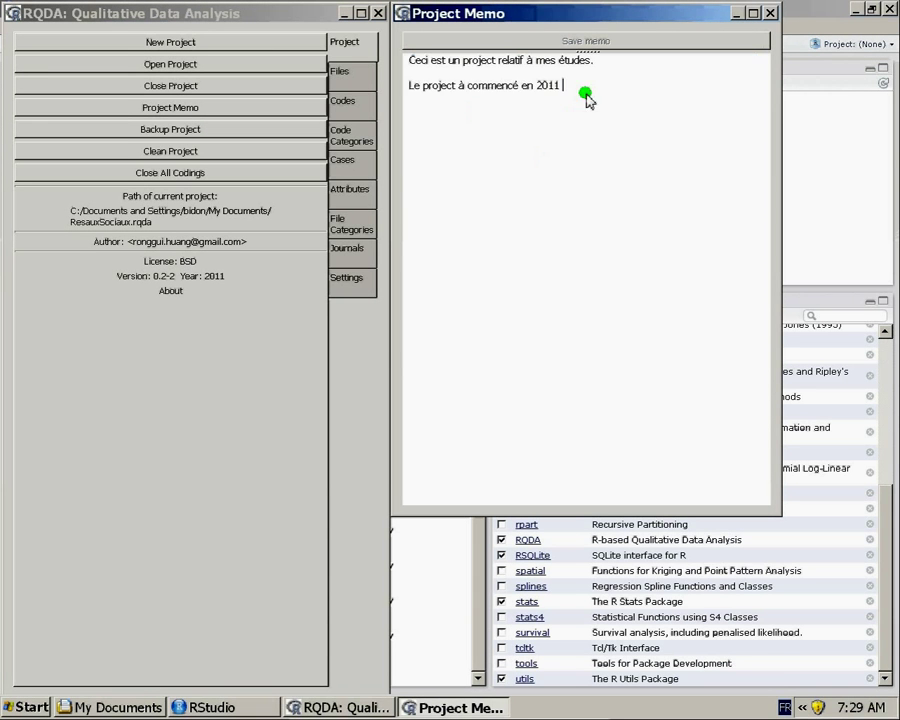
mouse_move(584, 94)
mouse_down()
mouse_move(390, 32)
mouse_move(602, 32)
mouse_move(590, 118)
mouse_up()
click(770, 13)
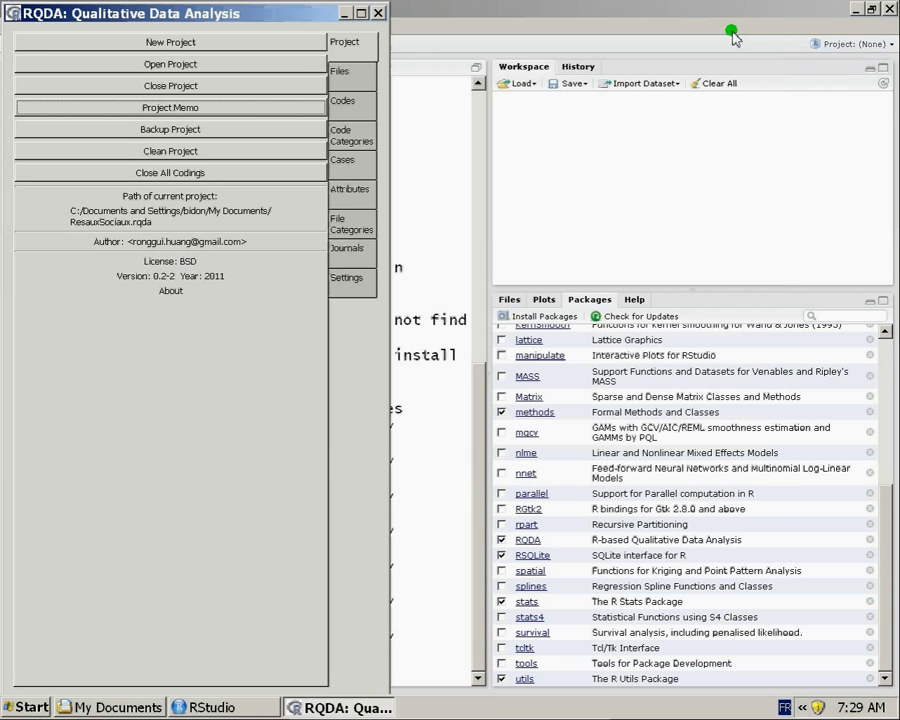
View the project's list of files, then return to the project management options.
click(358, 72)
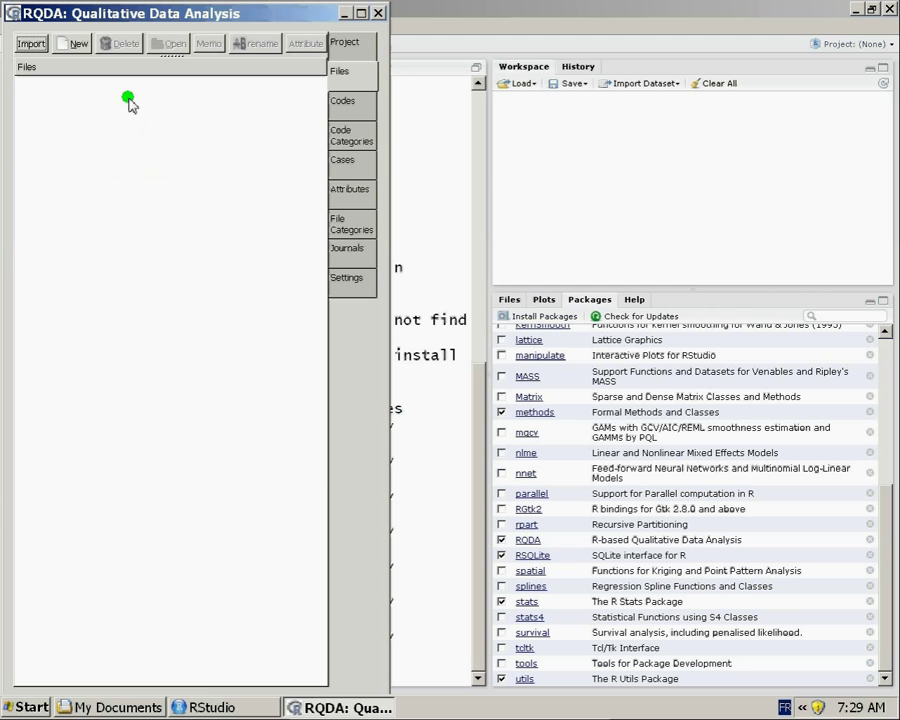
click(342, 48)
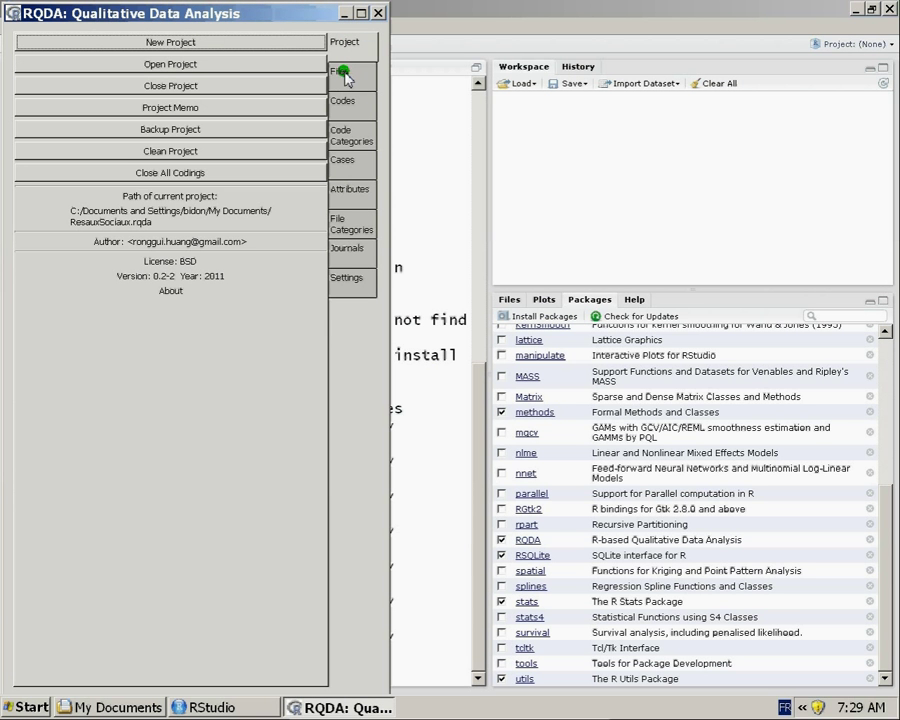